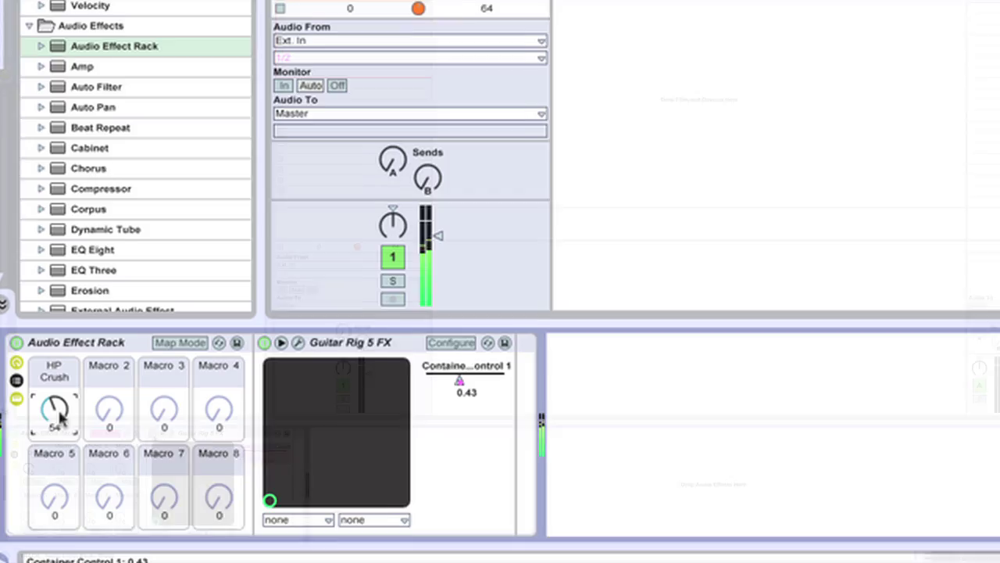
Raise the HP Crush macro to about 76, drop a Pro-Filter below Digital LoFi, and lower its bit crush
left_click_drag(63, 418, 62, 402)
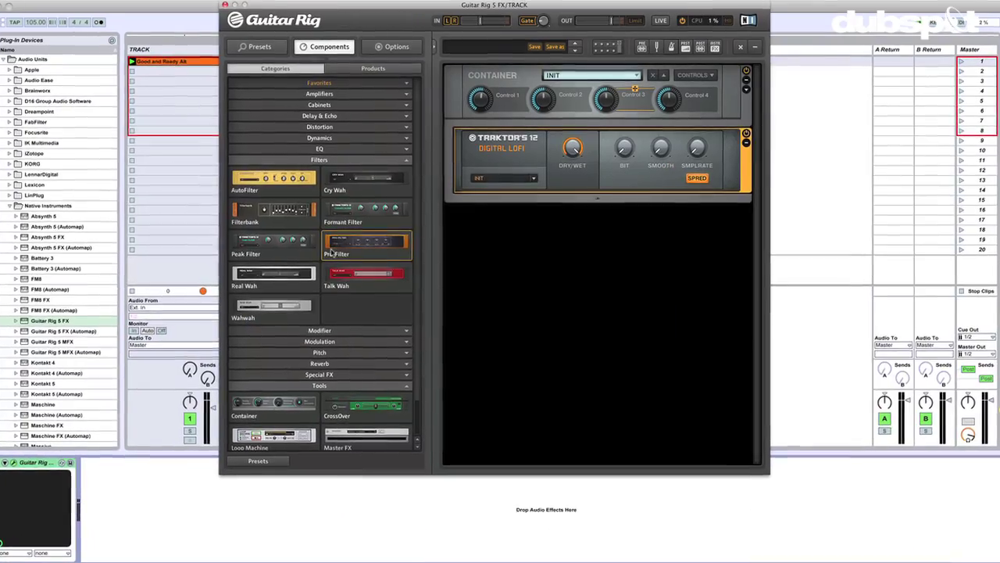
left_click_drag(333, 252, 473, 193)
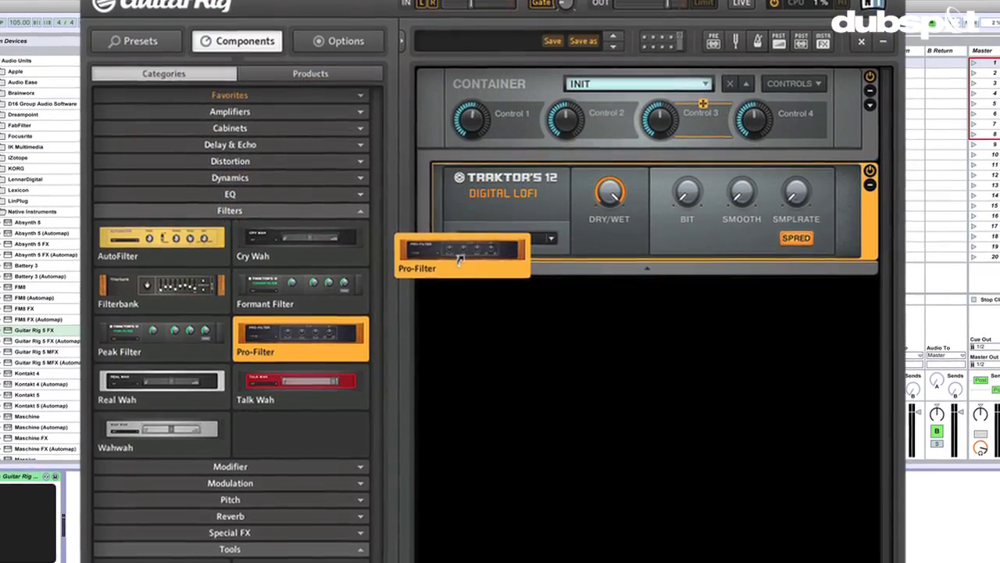
left_click_drag(460, 260, 465, 282)
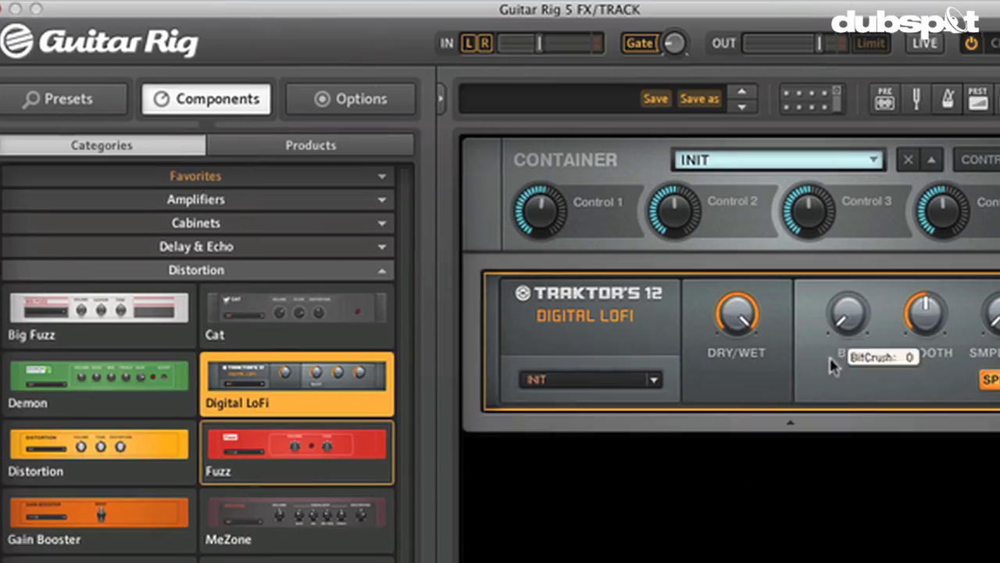
left_click_drag(844, 316, 843, 530)
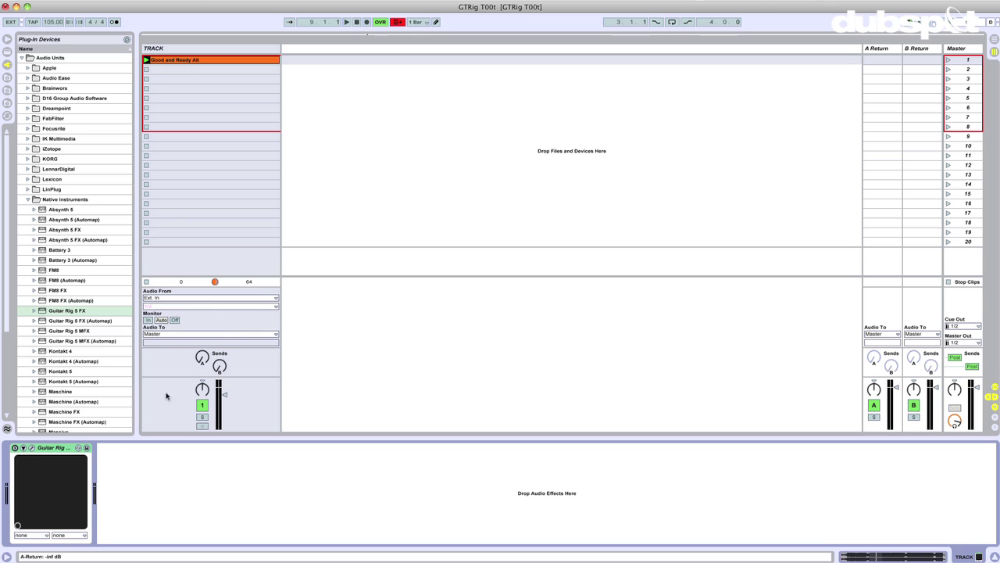
Switch the Guitar Rig 5 FX device on and open its plugin window, moved further left
left_click(14, 447)
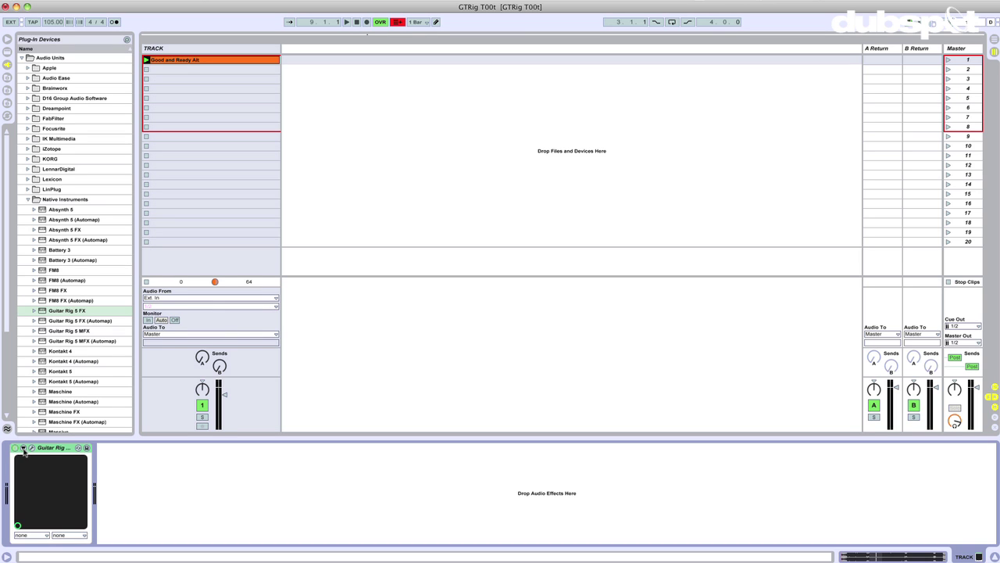
left_click(50, 311)
left_click(32, 448)
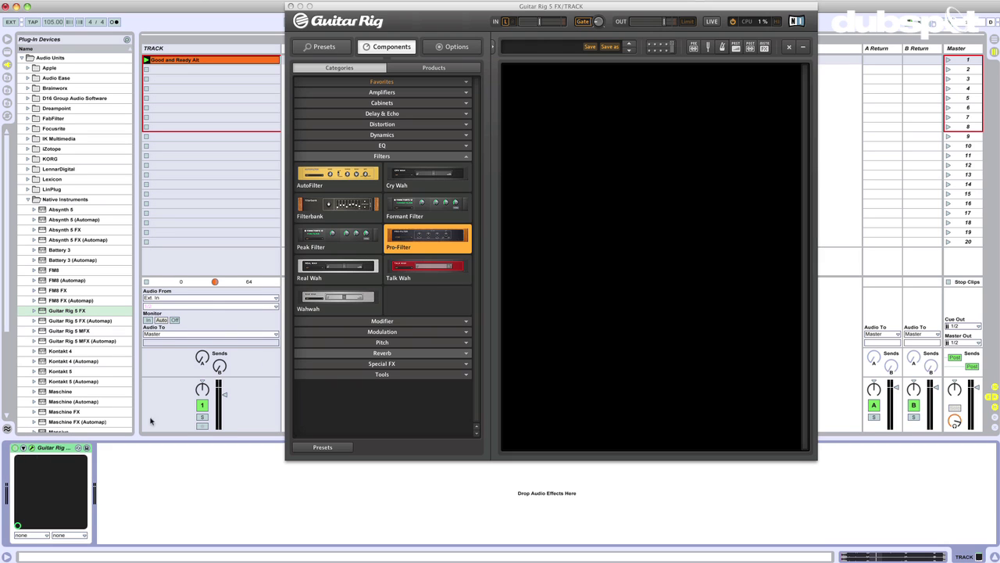
left_click_drag(448, 8, 342, 8)
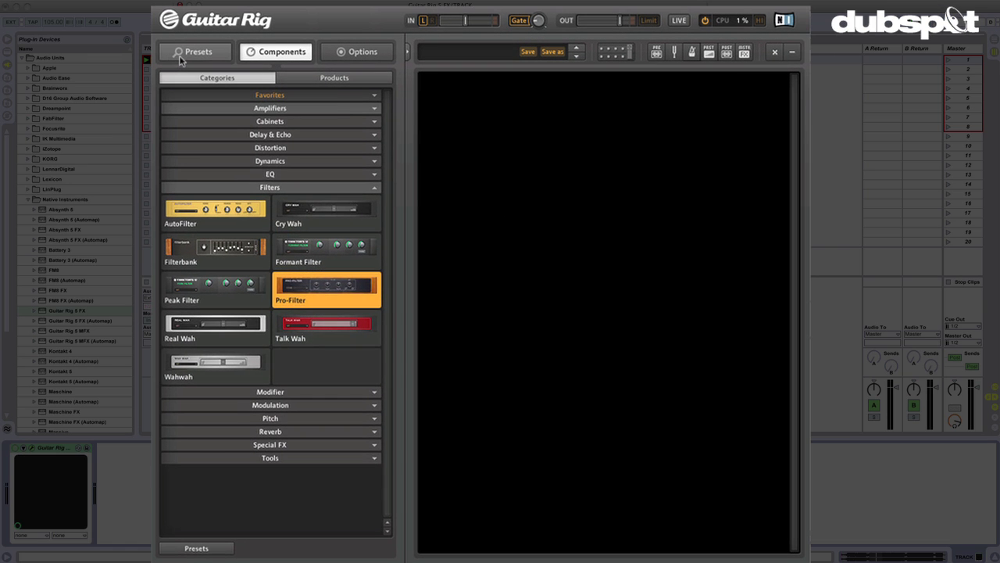
Look through the Presets and Components pages, ending on the Options controller assignment settings
left_click(180, 57)
left_click(271, 59)
left_click(357, 55)
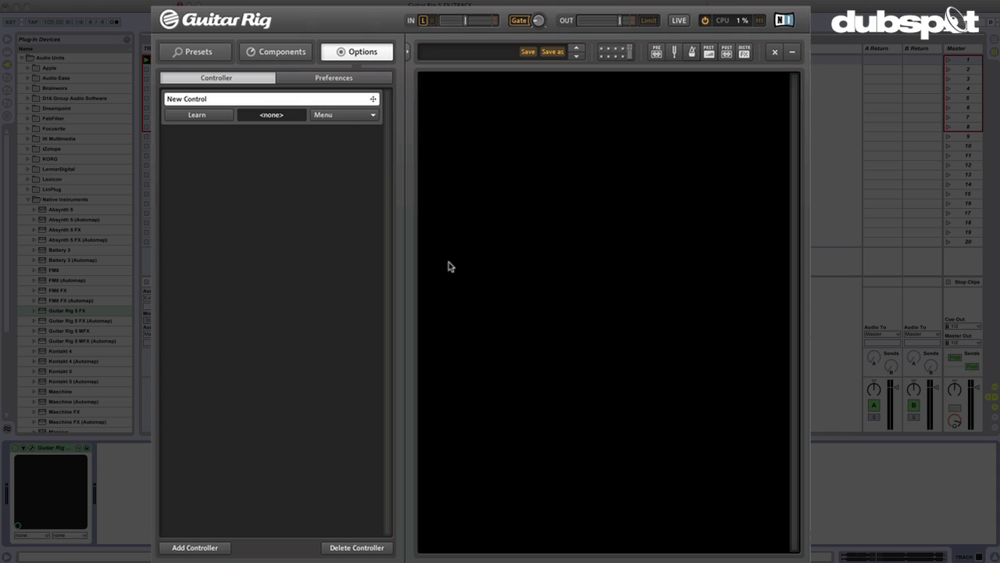
Drag a Container from the Tools components into the empty rack, giving an INIT Container with four controls
left_click(255, 30)
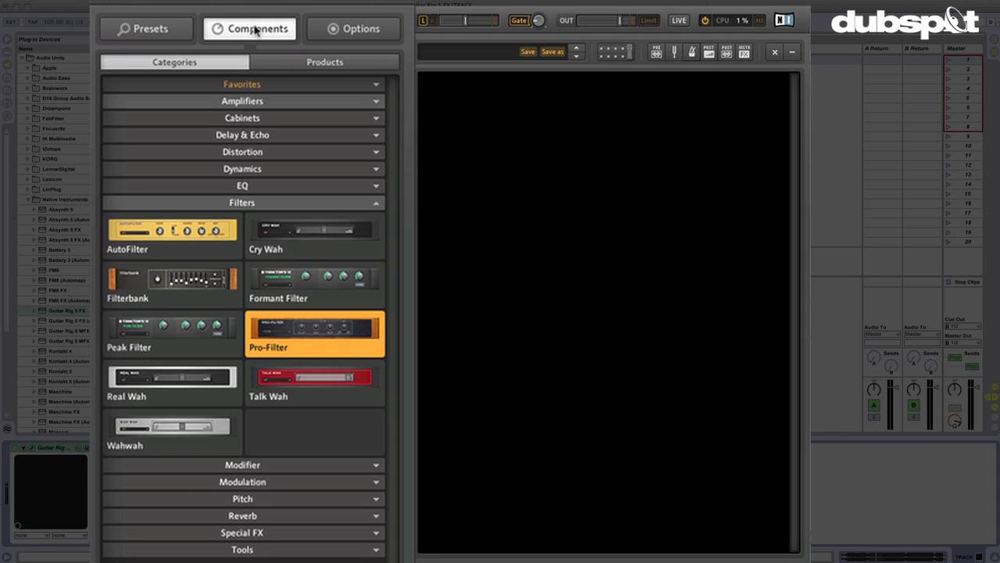
left_click(244, 203)
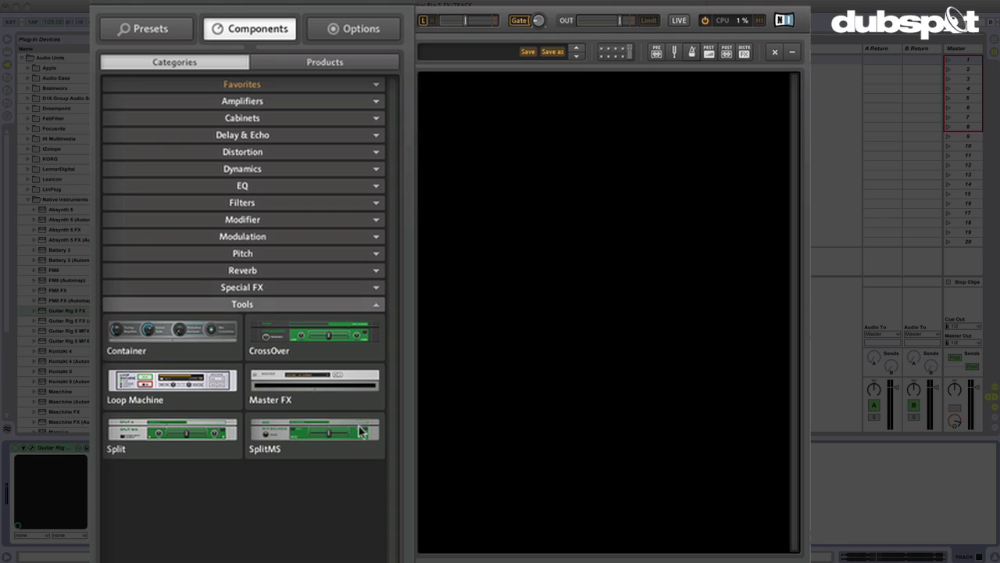
left_click_drag(125, 340, 618, 300)
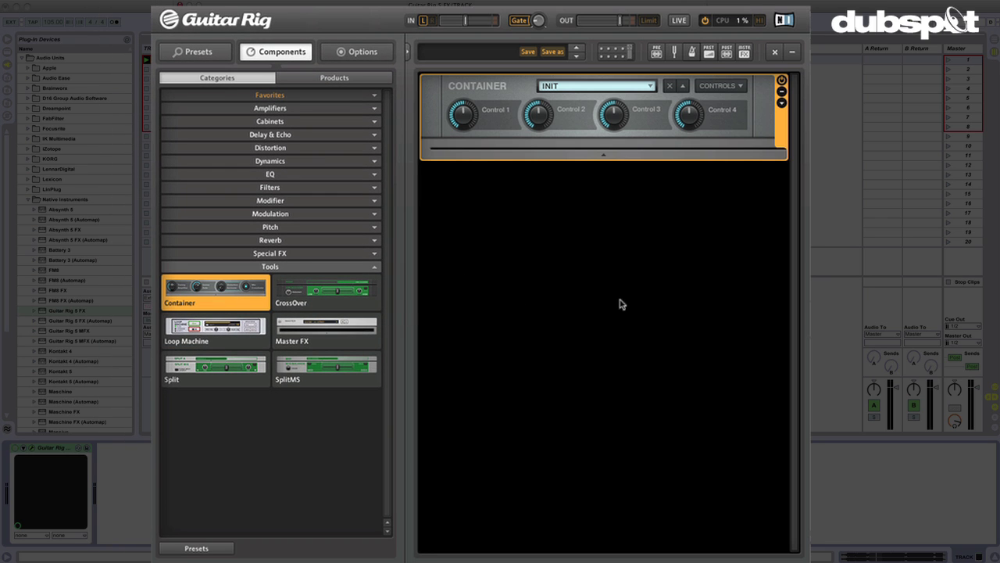
mouse_move(479, 123)
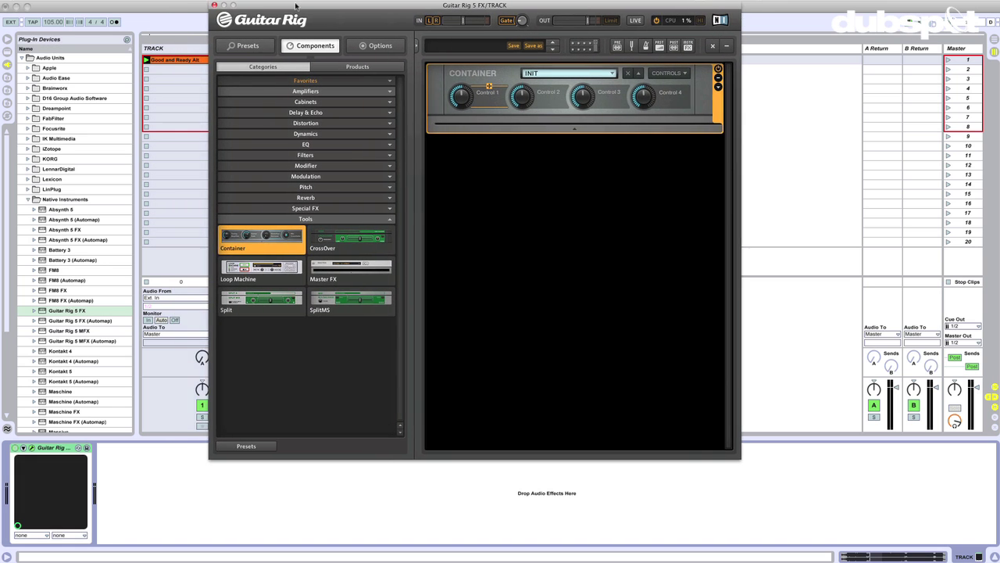
Adjust the input gain and toggle IN R off and on so both L and R inputs are lit
left_click_drag(490, 22, 475, 19)
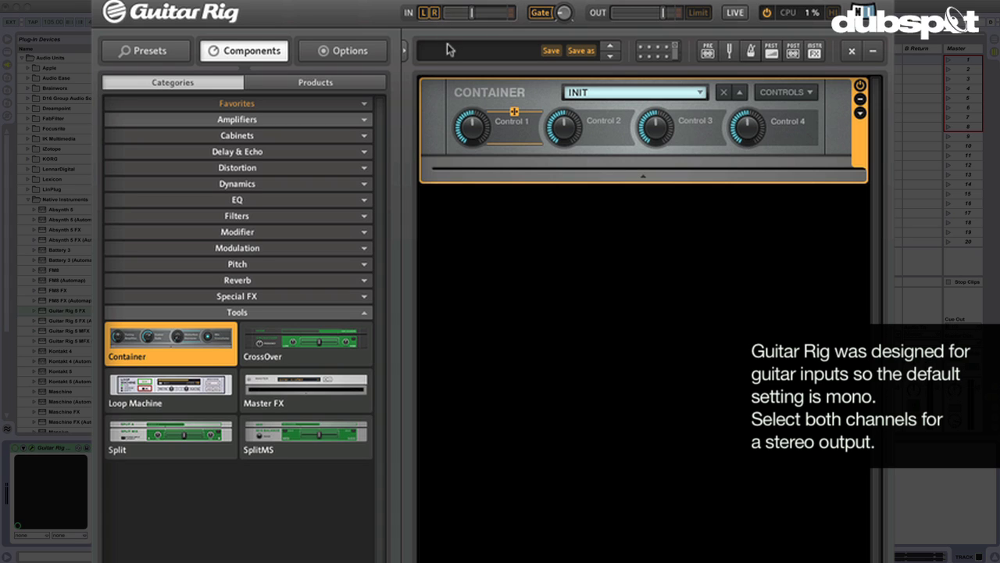
left_click(435, 13)
left_click(435, 14)
left_click(646, 314)
left_click(493, 125)
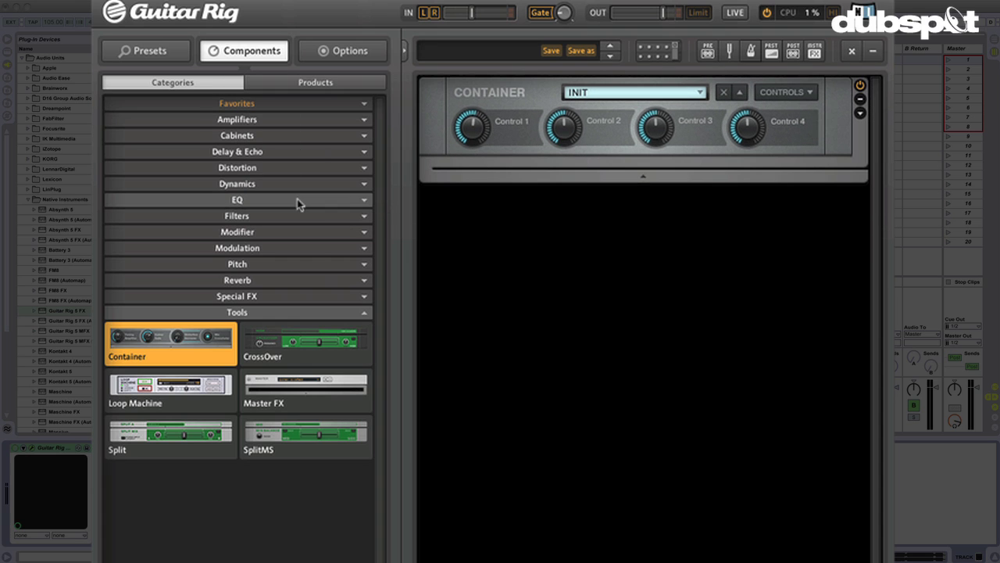
Insert Traktor's 12 Digital LoFi from the Distortion components into the Container and select it
left_click(271, 167)
left_click_drag(275, 233, 493, 167)
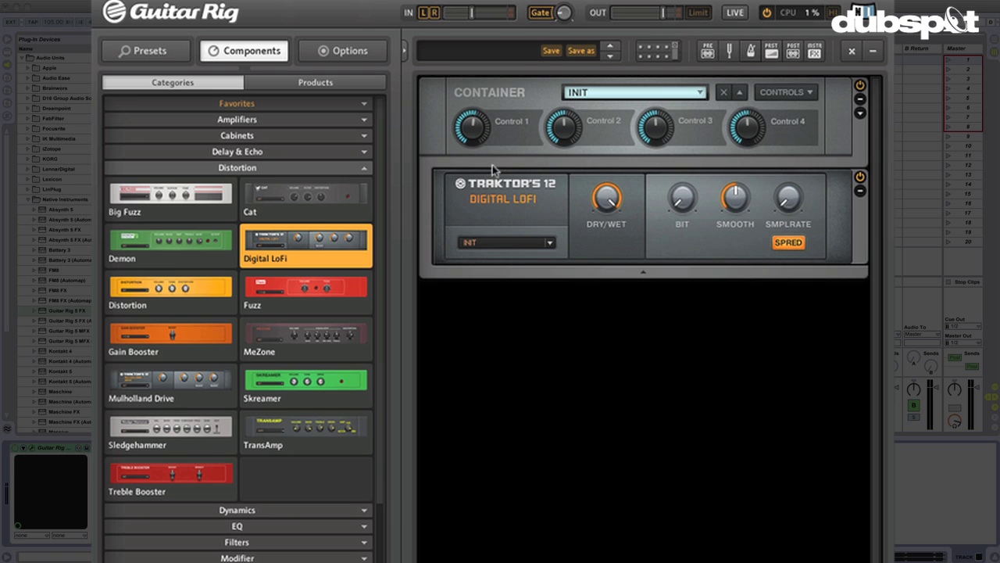
left_click(511, 215)
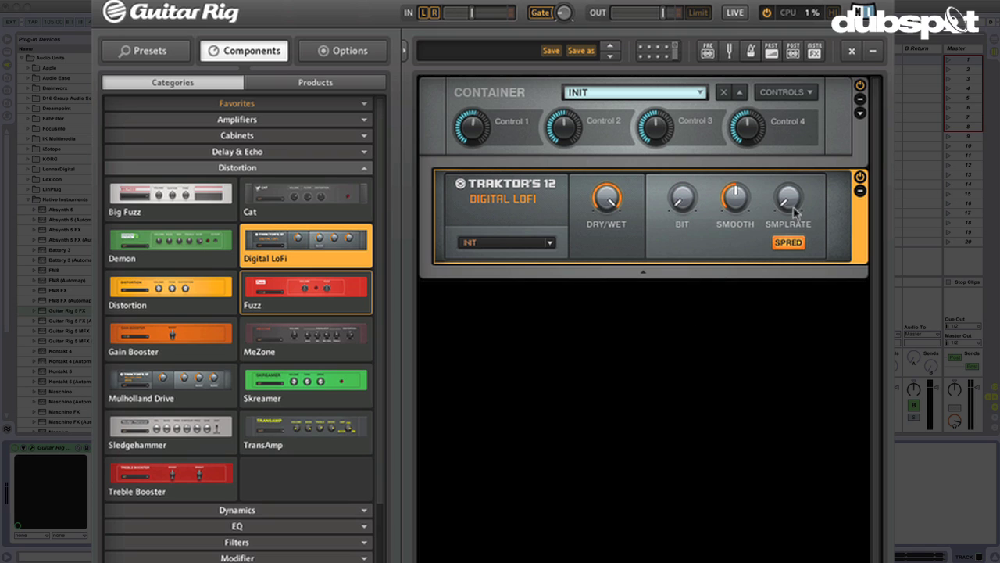
Try sample-rate reduction up to 100, then raise the Digital LoFi bit crush to about 81–85
left_click_drag(797, 213, 795, 301)
mouse_move(683, 208)
left_mouse_down()
mouse_move(692, 129)
mouse_move(688, 200)
left_mouse_up()
left_click_drag(780, 212, 782, 408)
mouse_move(681, 206)
left_click_drag(689, 219, 689, 125)
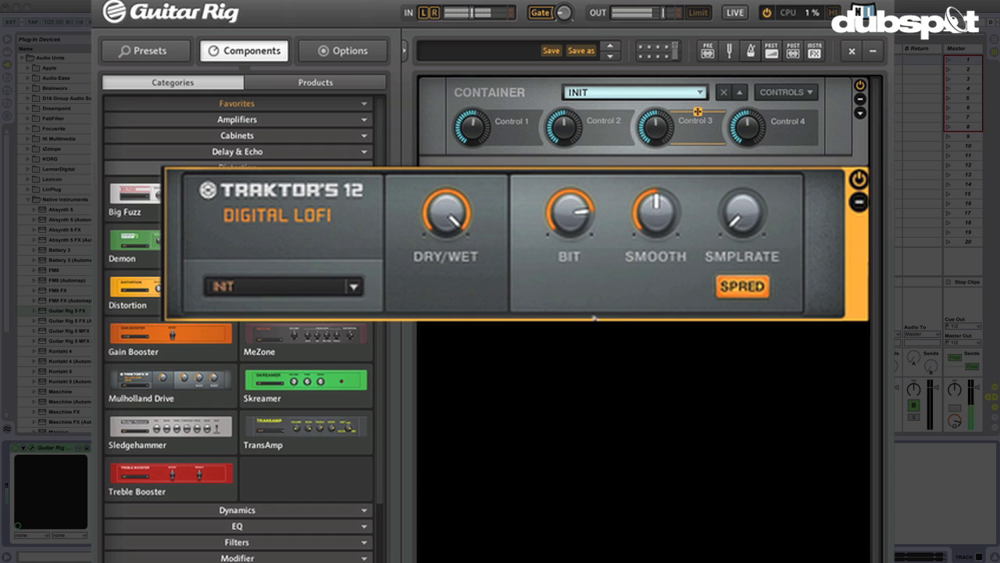
scroll(577, 217, "up", 4)
mouse_move(577, 217)
left_mouse_down()
mouse_move(578, 251)
mouse_move(584, 218)
left_mouse_up()
Set smoothing to 100, bit crush to 0, toggle stereo spread off and on, sample rate about 53
left_click_drag(655, 213, 708, 412)
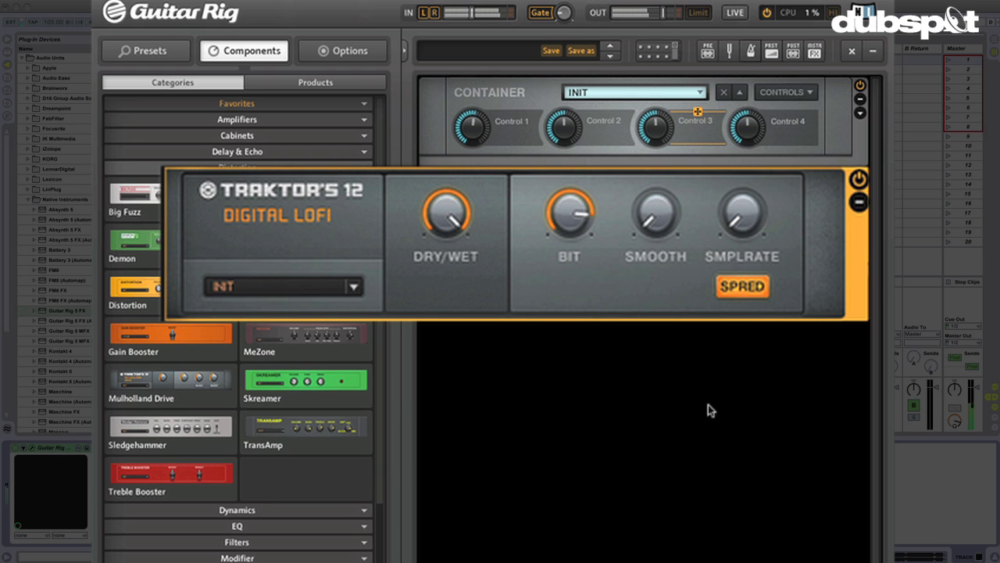
left_click_drag(575, 222, 692, 504)
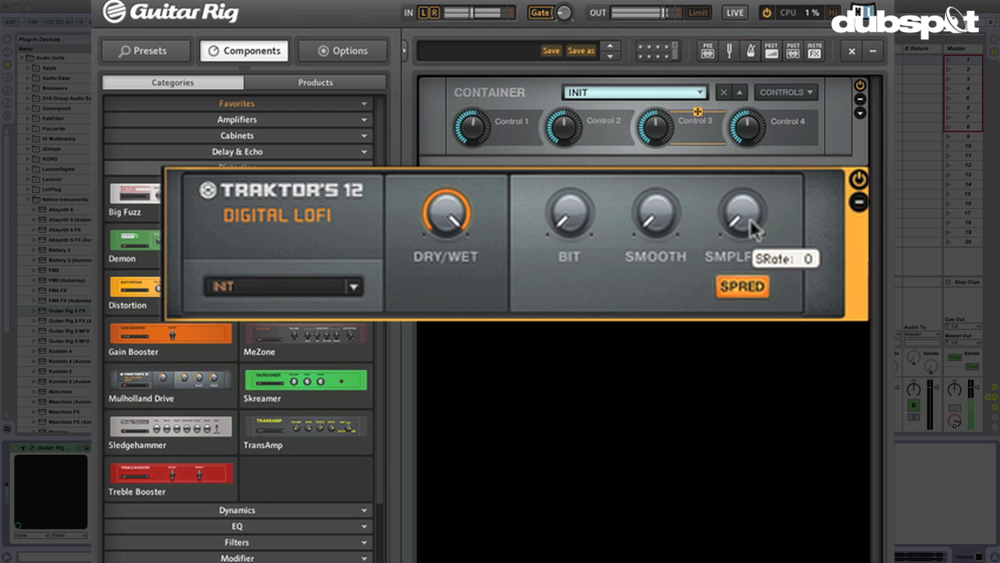
left_click_drag(754, 229, 735, 172)
left_click(758, 292)
left_click(743, 286)
left_click_drag(750, 211, 775, 331)
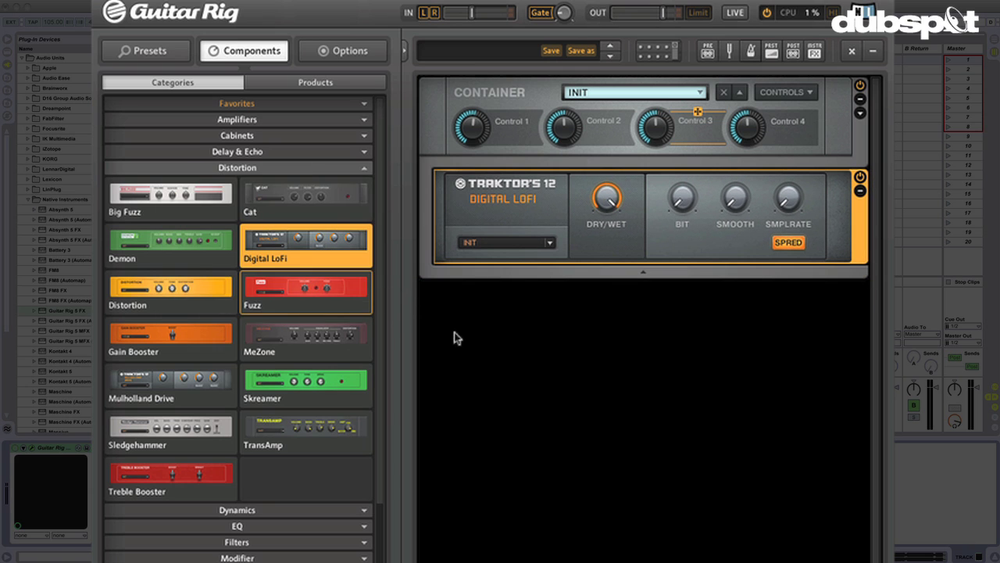
Drag Pro-Filter from the Filters components into the Container below Digital LoFi and select it
left_click(203, 167)
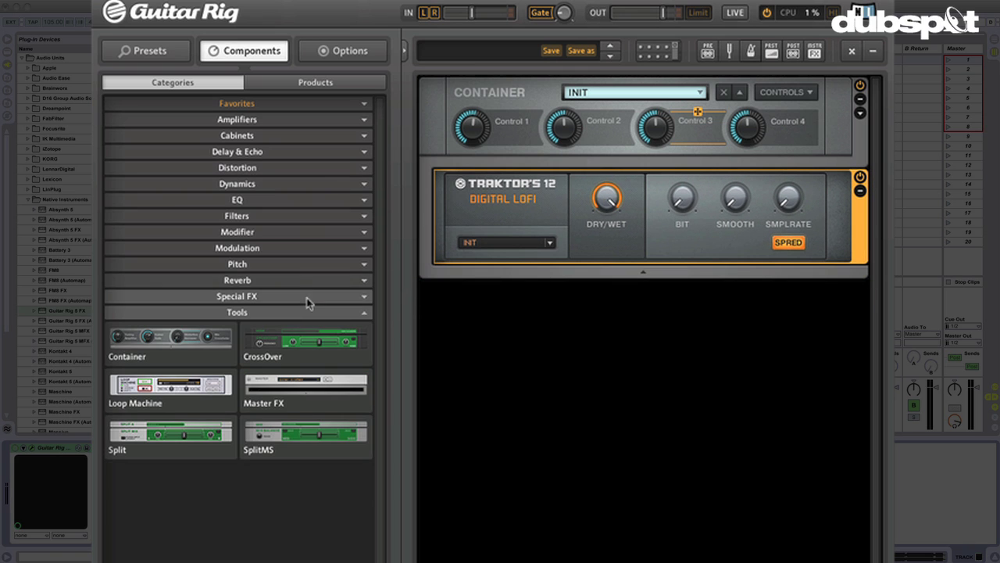
left_click(286, 218)
left_click_drag(253, 348, 462, 266)
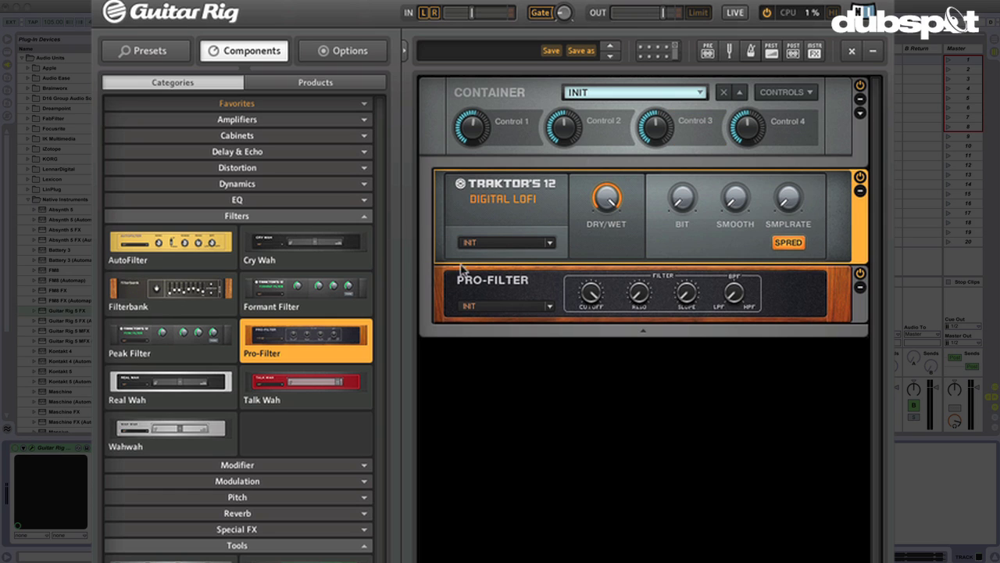
left_click(507, 283)
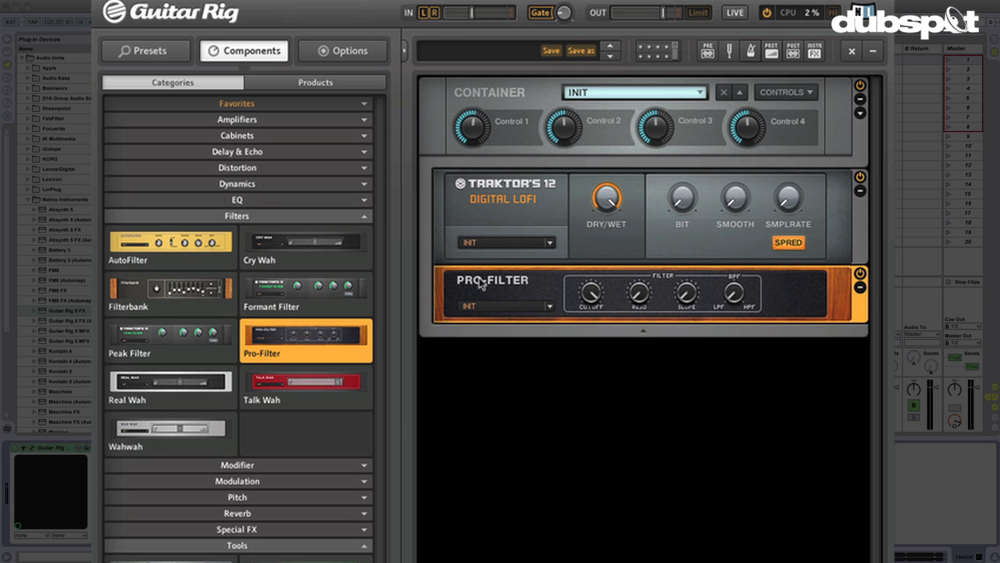
left_click_drag(747, 310, 704, 152)
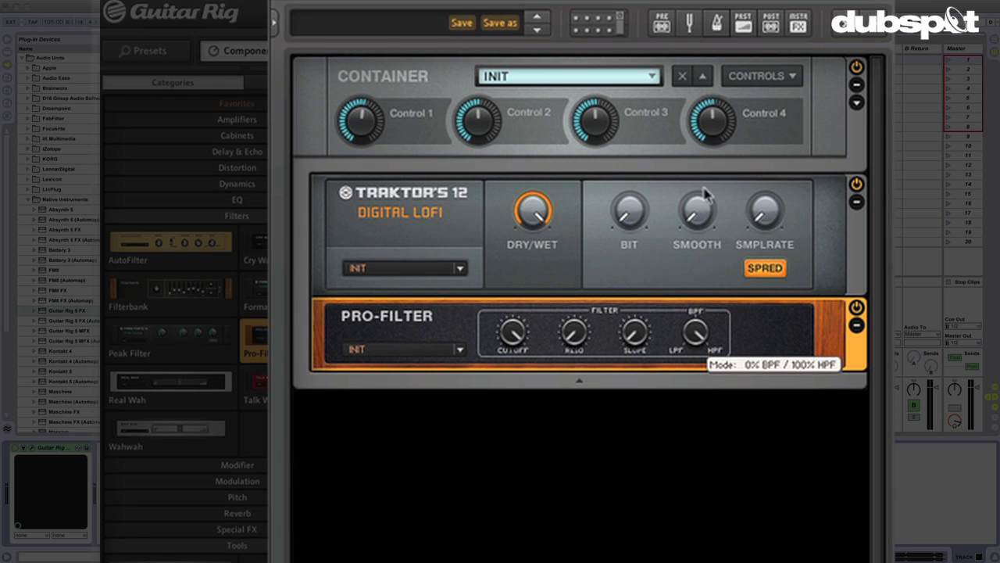
left_click_drag(504, 353, 524, 415)
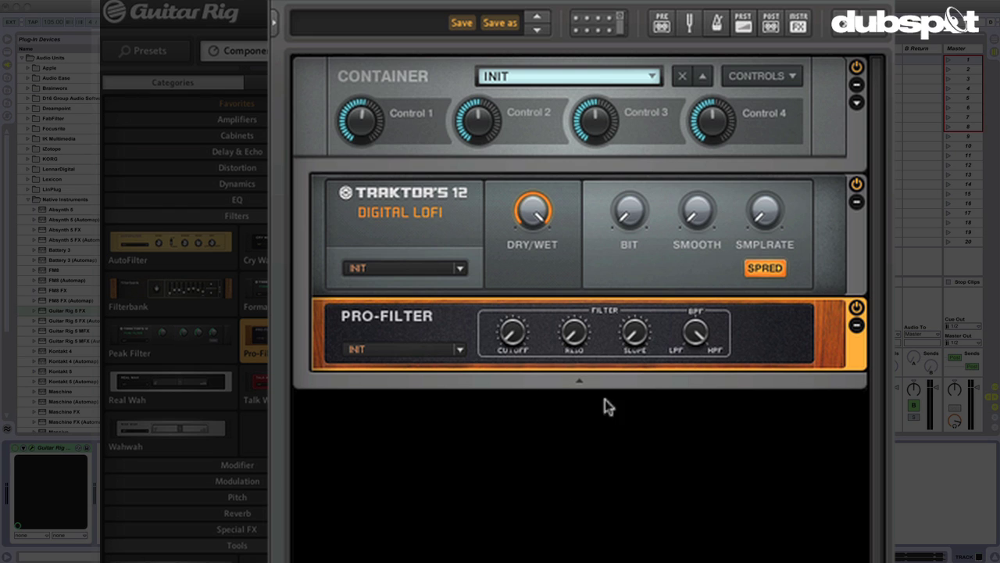
left_click_drag(634, 332, 649, 100)
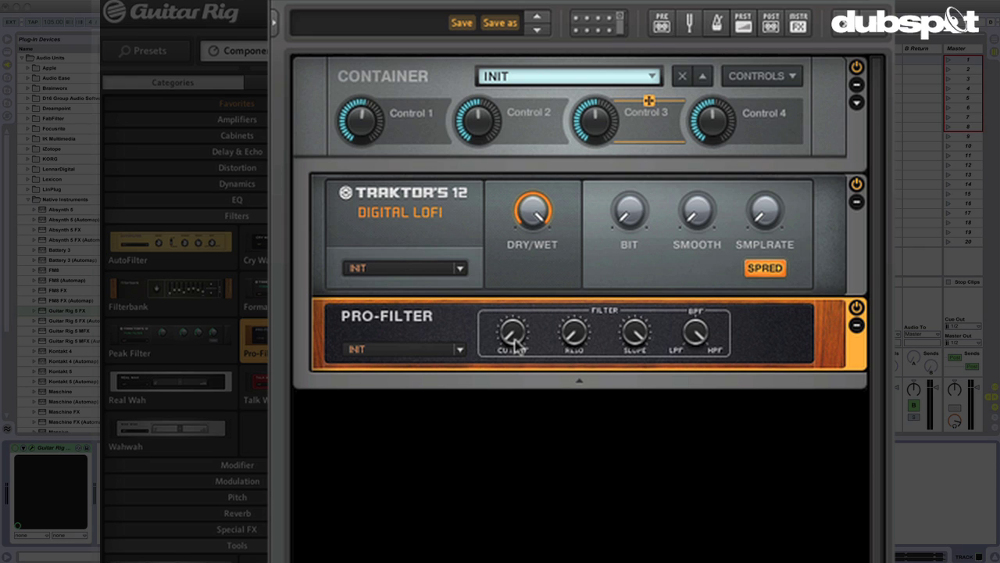
left_click_drag(511, 336, 514, 293)
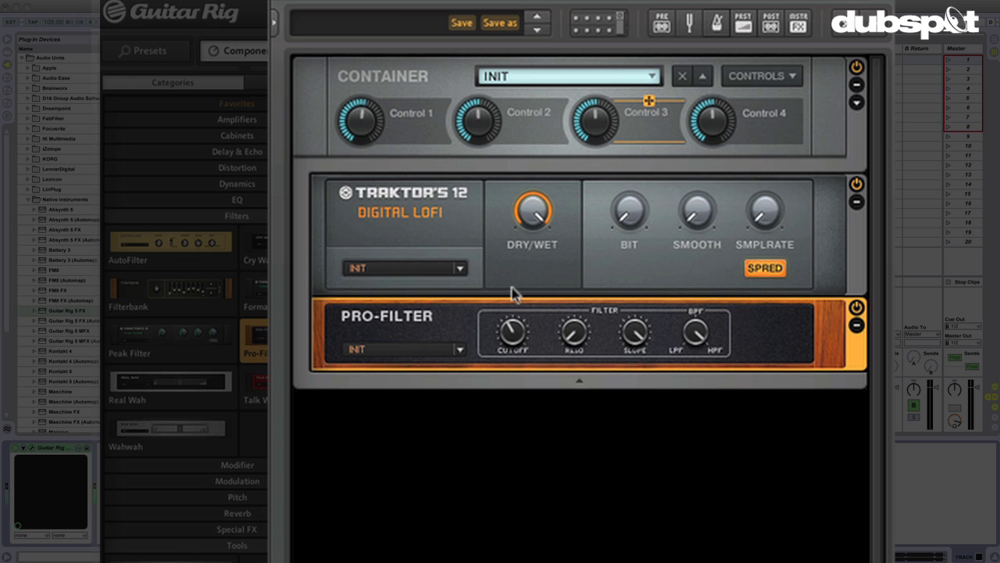
left_click_drag(572, 335, 556, 357)
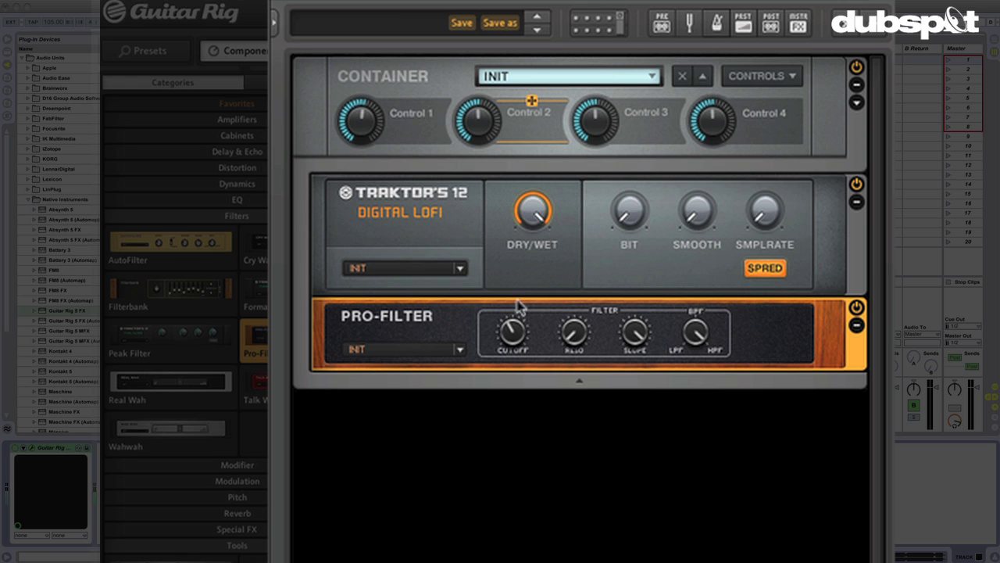
left_click_drag(515, 332, 522, 300)
left_click(633, 119)
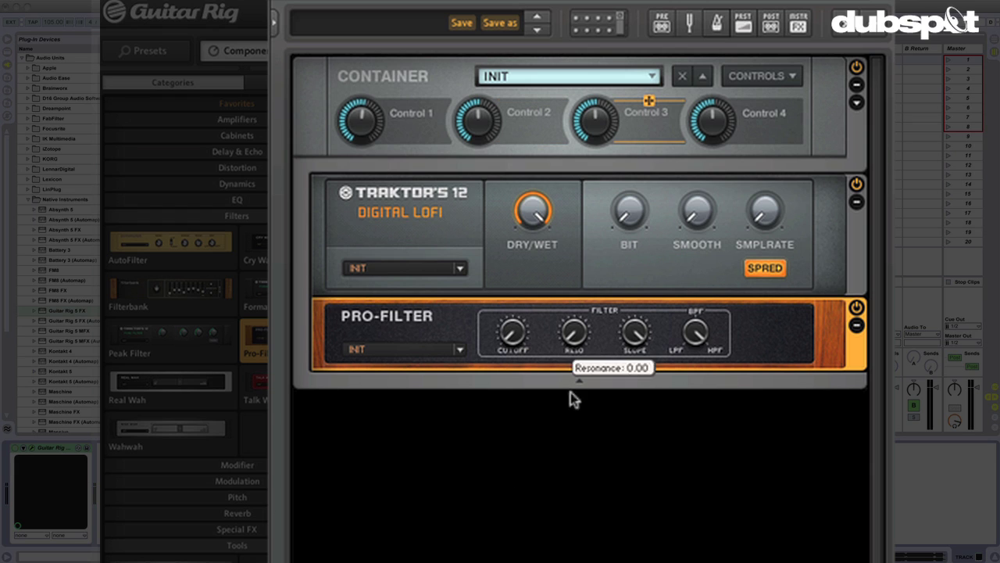
mouse_move(513, 338)
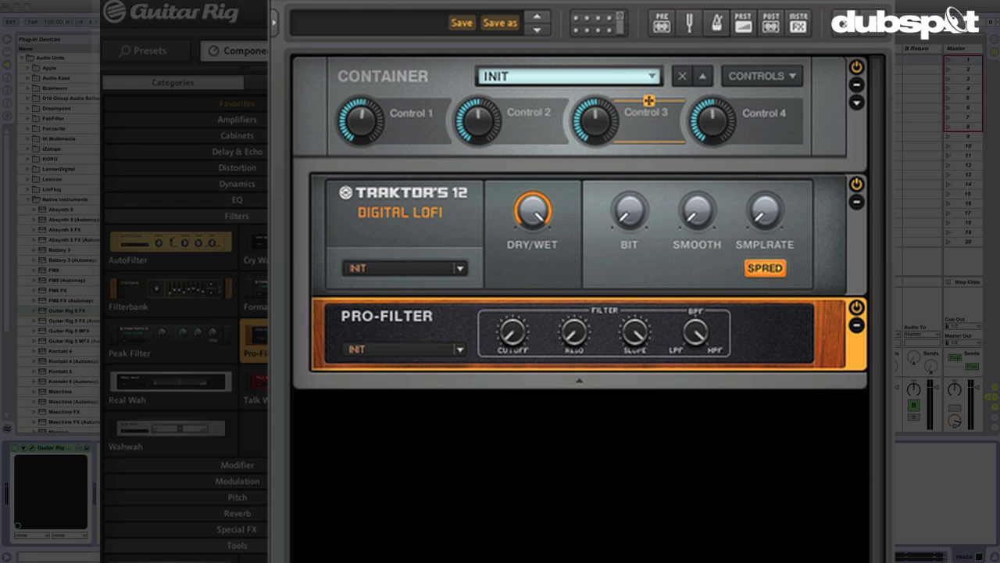
mouse_move(406, 2)
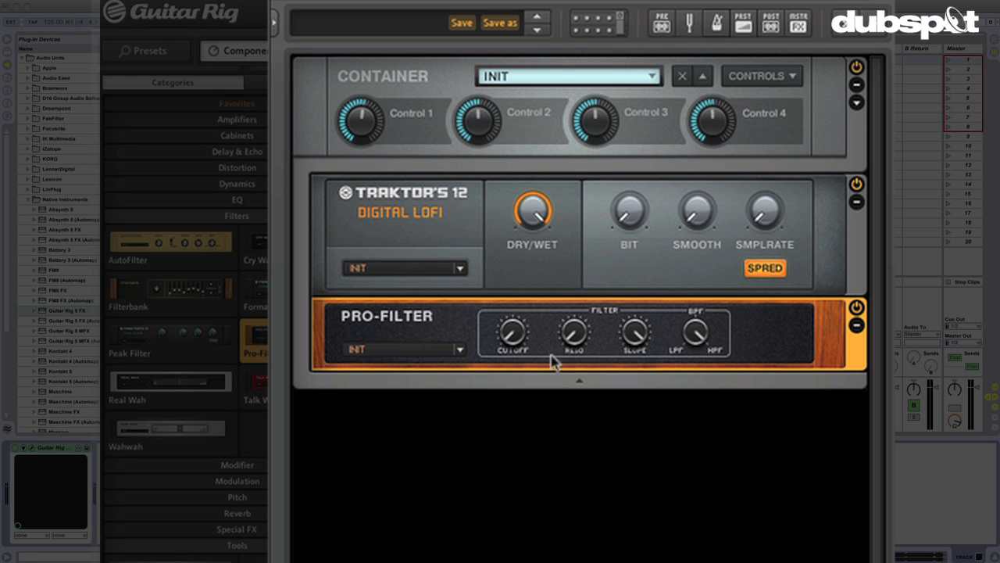
Assign Container Control 1 to the Digital LoFi bit crush and sweep it from minimum to near maximum
left_click_drag(414, 100, 629, 216)
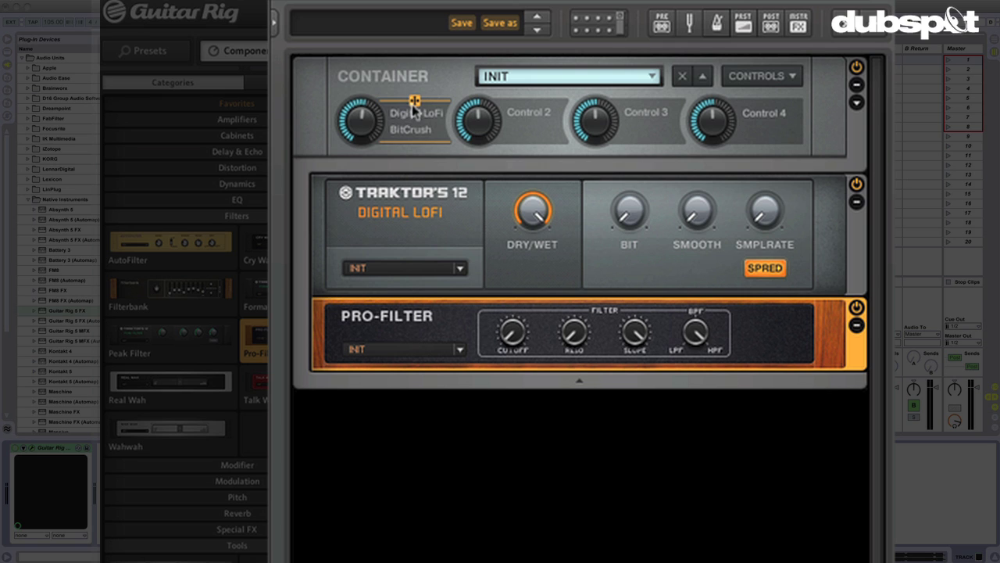
left_click_drag(364, 118, 364, 211)
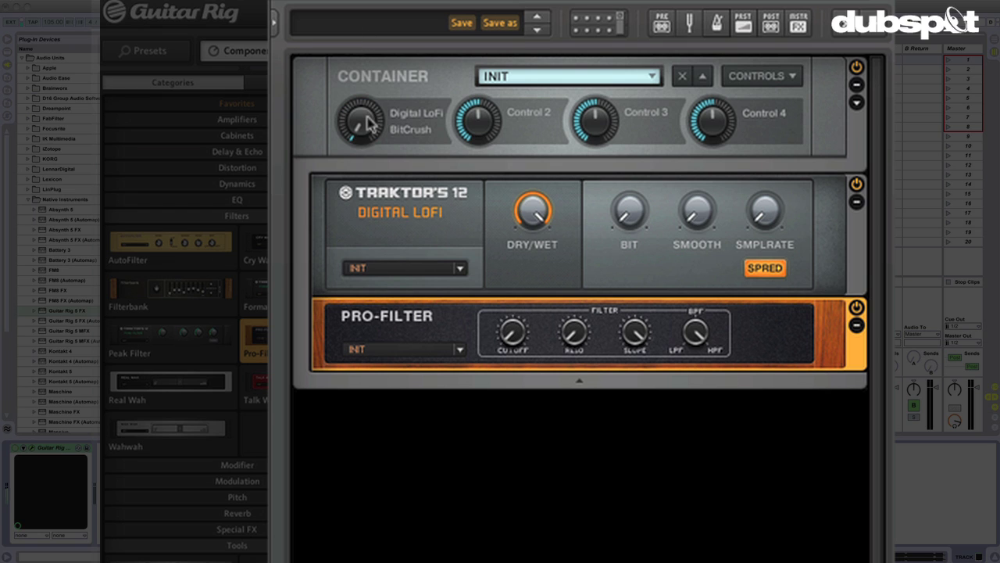
left_click_drag(365, 115, 344, 531)
left_click_drag(350, 127, 353, 469)
Show Control 1's assignments and narrow the Pro-Filt.Frequenc modulation range
mouse_move(450, 137)
left_click(857, 103)
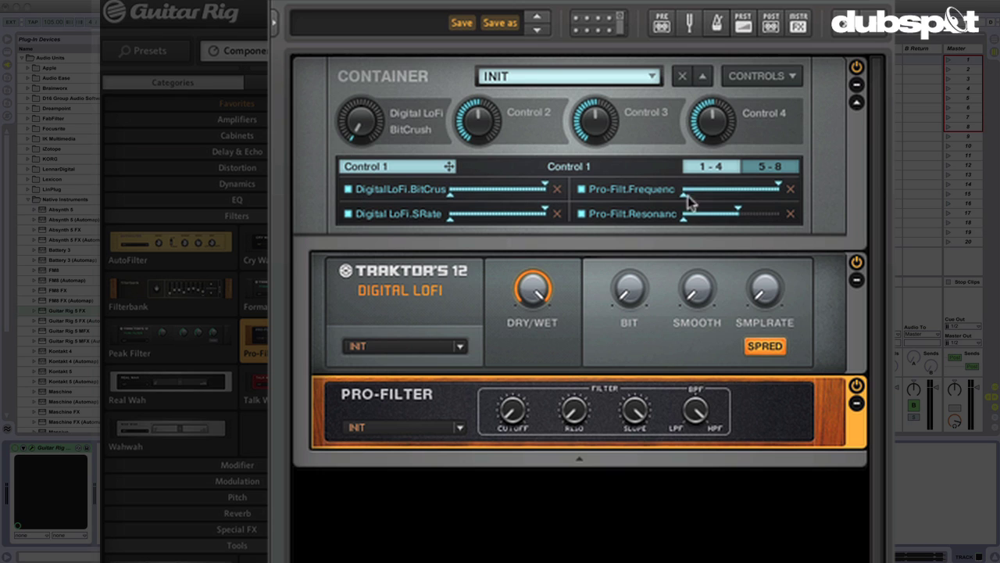
left_click_drag(775, 187, 716, 211)
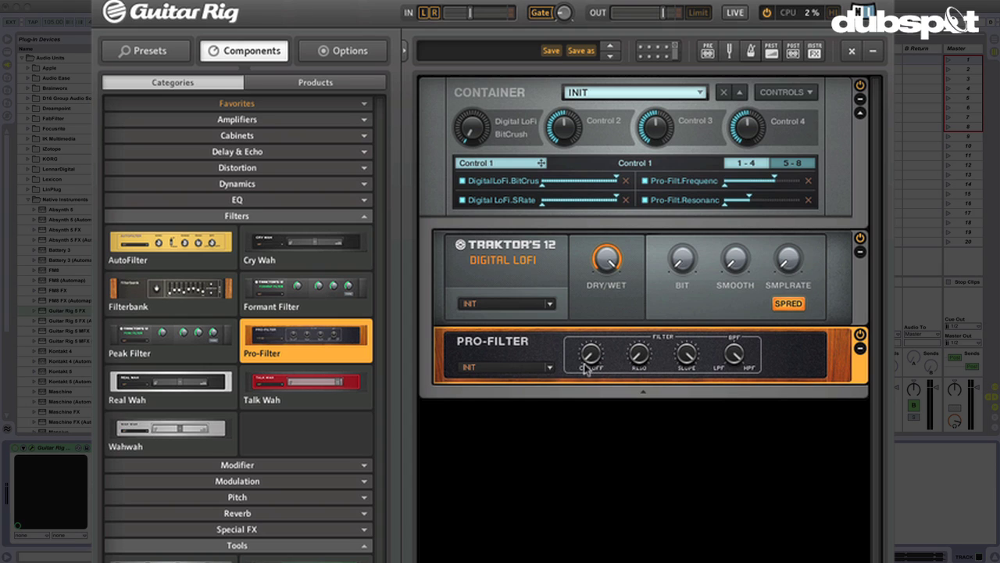
Nudge the Pro-Filter cutoff, narrow the Digital LoFi.SRate range, and turn Control 1 up to test it
left_click_drag(590, 356, 577, 361)
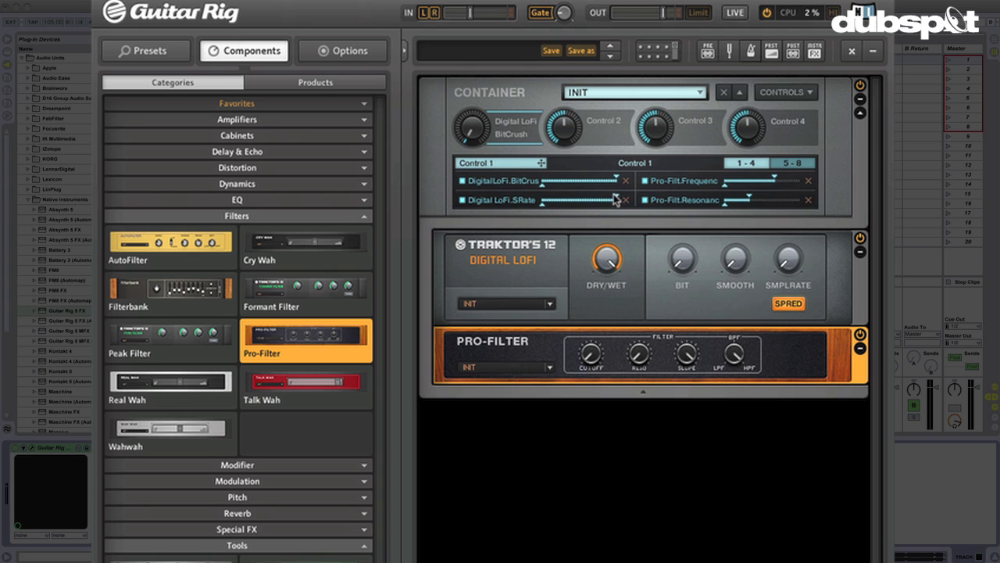
left_click_drag(616, 199, 564, 202)
left_click_drag(469, 133, 475, 59)
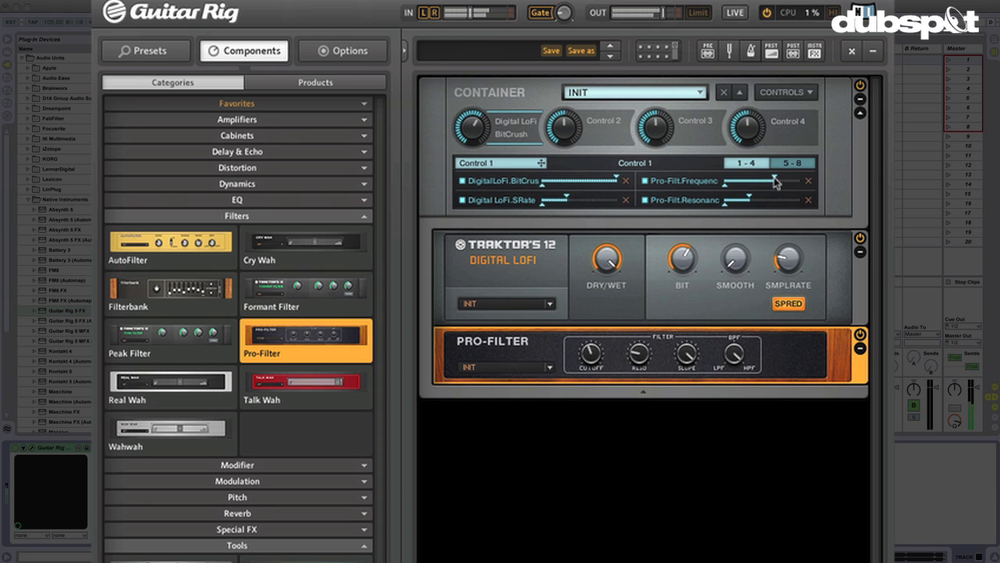
Fine-tune the Pro-Filt.Frequenc upper marker while sweeping Control 1 down and back to full
left_click_drag(776, 181, 755, 182)
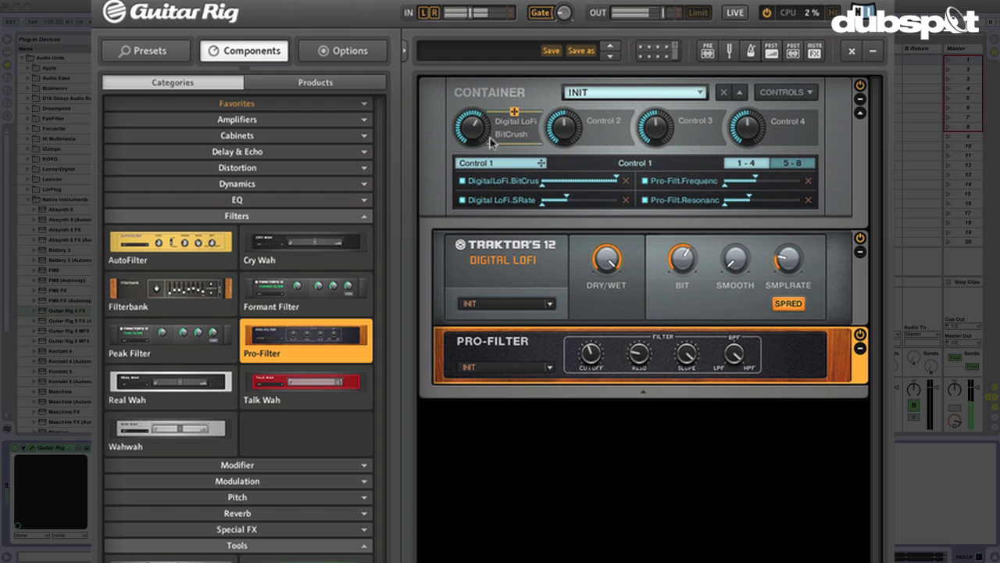
mouse_move(469, 127)
left_mouse_down()
mouse_move(473, 113)
mouse_move(471, 125)
left_mouse_up()
left_click_drag(755, 180, 769, 179)
mouse_move(472, 125)
left_mouse_down()
mouse_move(478, 90)
mouse_move(469, 139)
left_mouse_up()
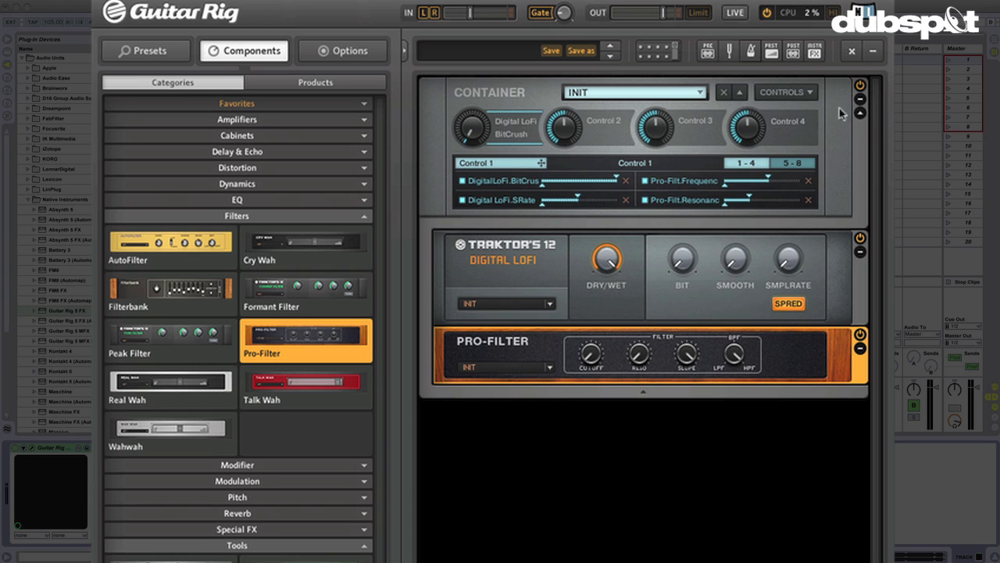
Hide the control assignment details and collapse the Container to show only its four controls
left_click(812, 92)
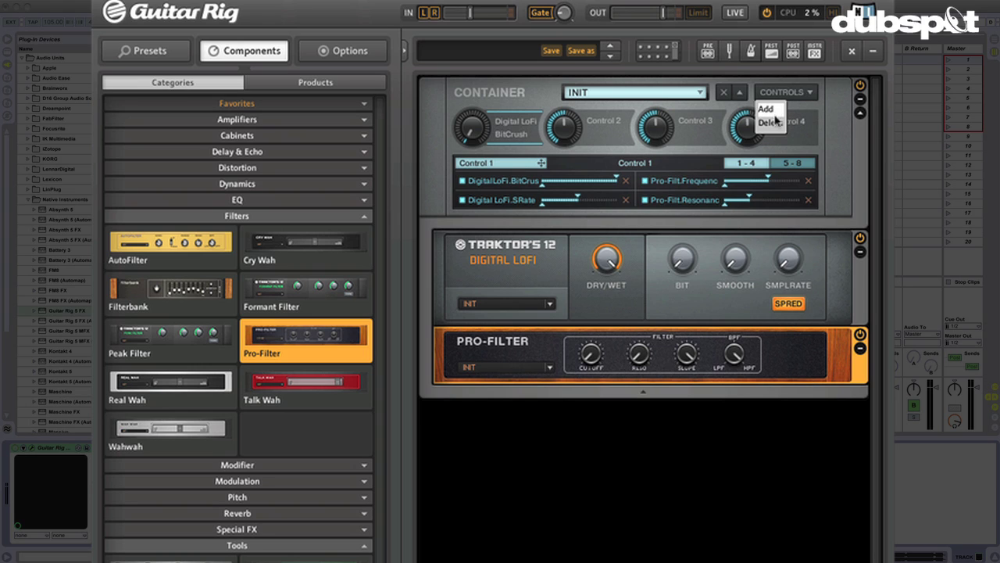
left_click(861, 113)
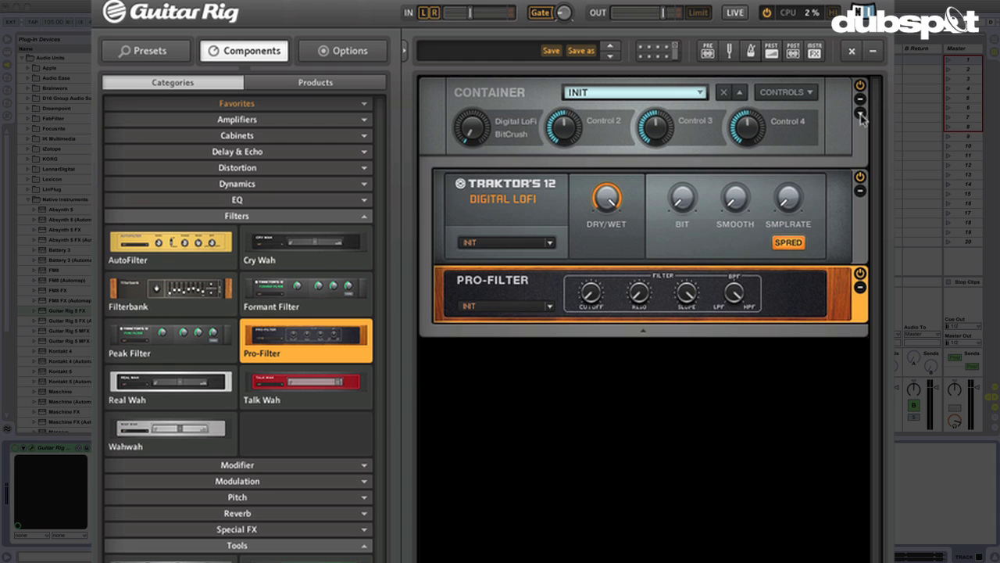
left_click(643, 331)
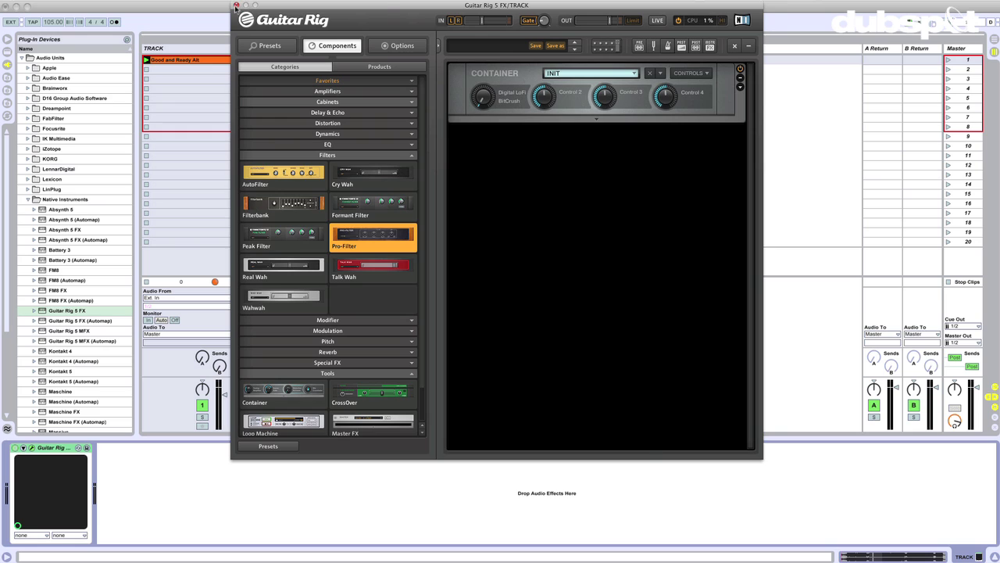
Close the plug-in window and group Guitar Rig inside a new Audio Effect Rack on the track
left_click(236, 6)
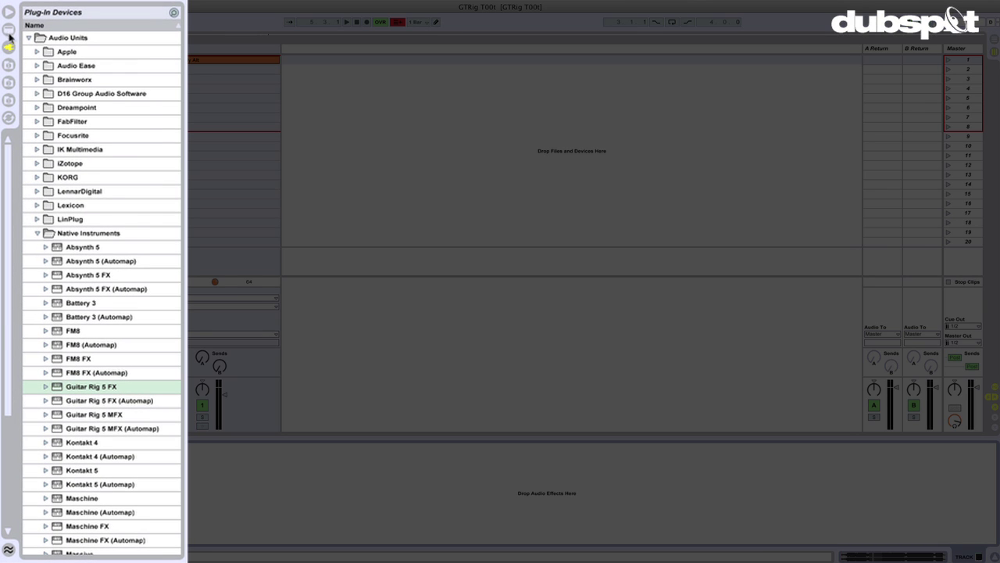
left_click(9, 29)
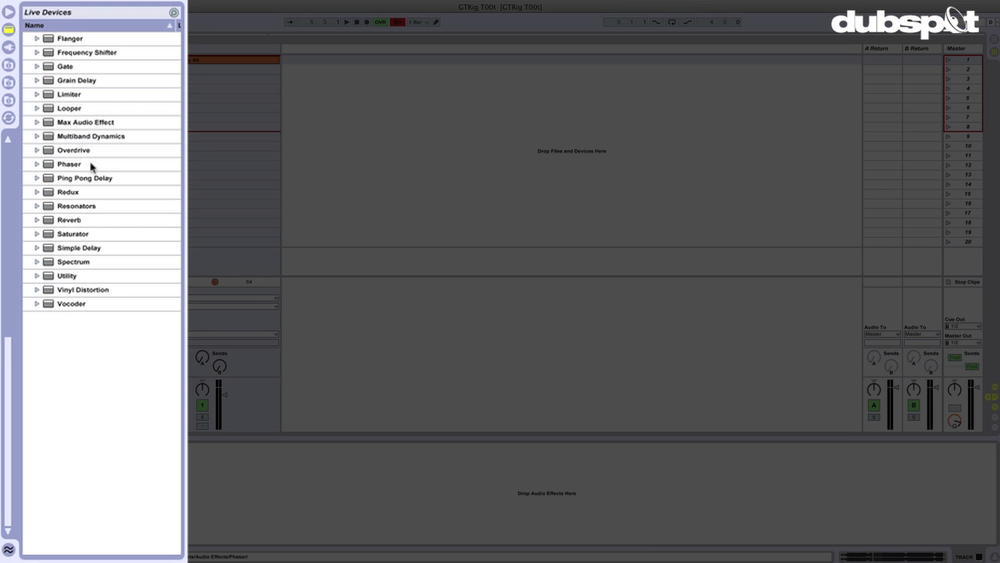
scroll(62, 95, "up", 12)
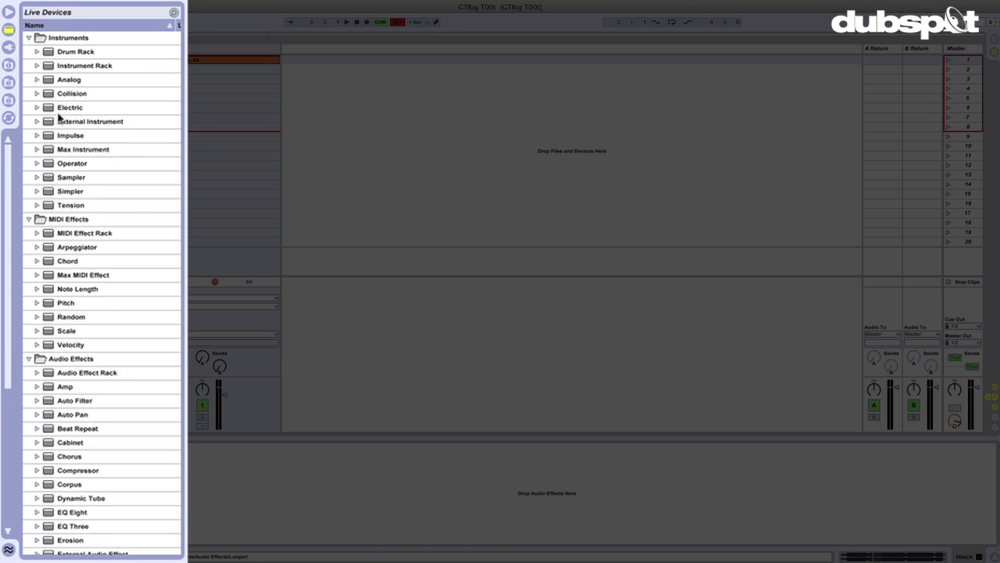
left_click(58, 323)
left_click_drag(57, 323, 168, 512)
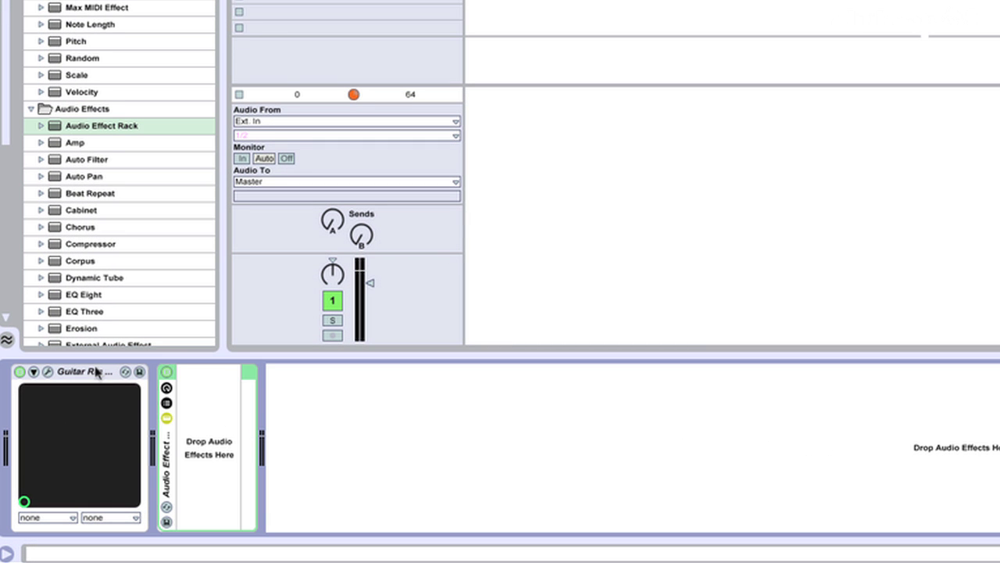
left_click_drag(96, 371, 219, 401)
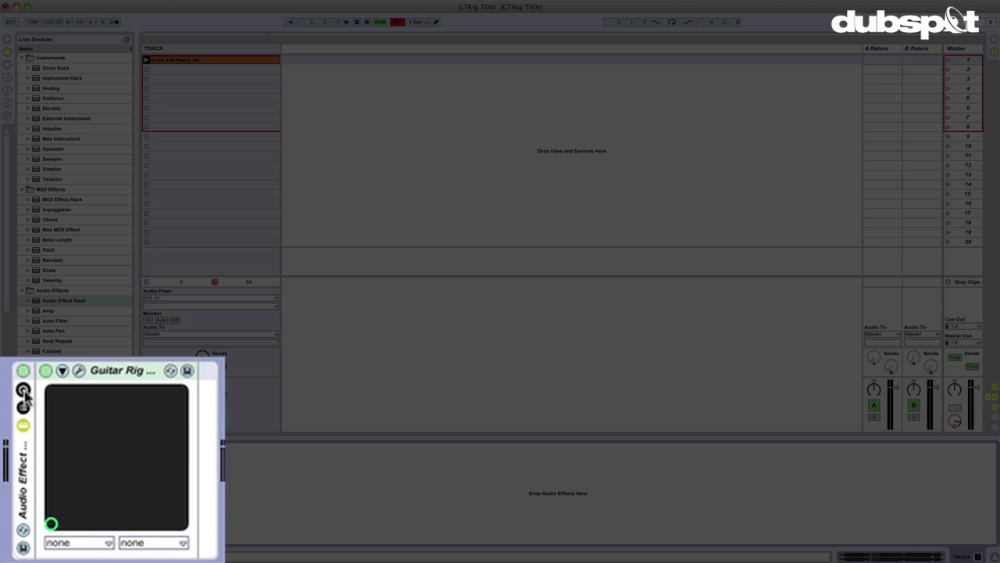
Show the rack's macros and expose Guitar Rig's Digital LoFi BitCrush control to Live
left_click(15, 466)
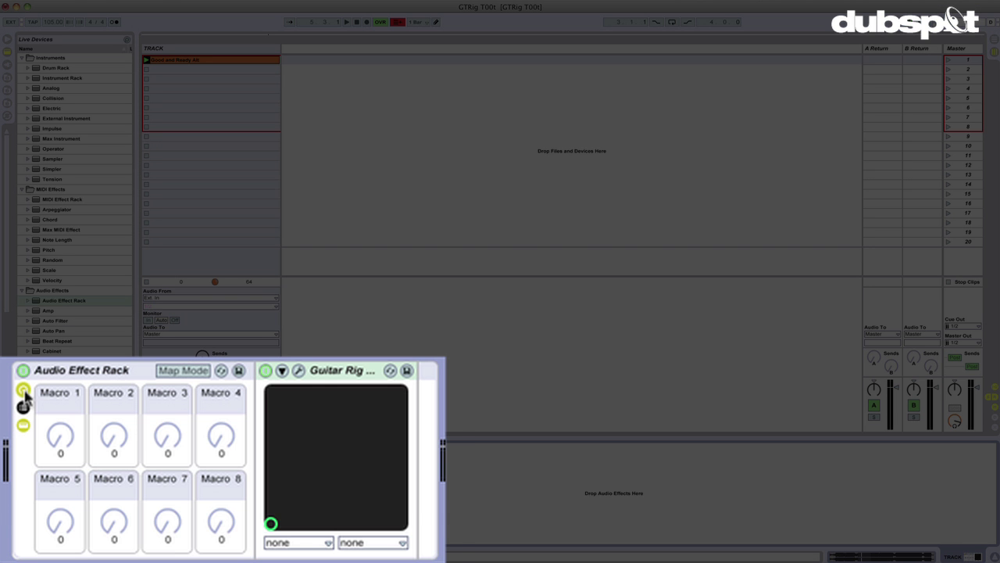
left_click(57, 437)
left_click(281, 370)
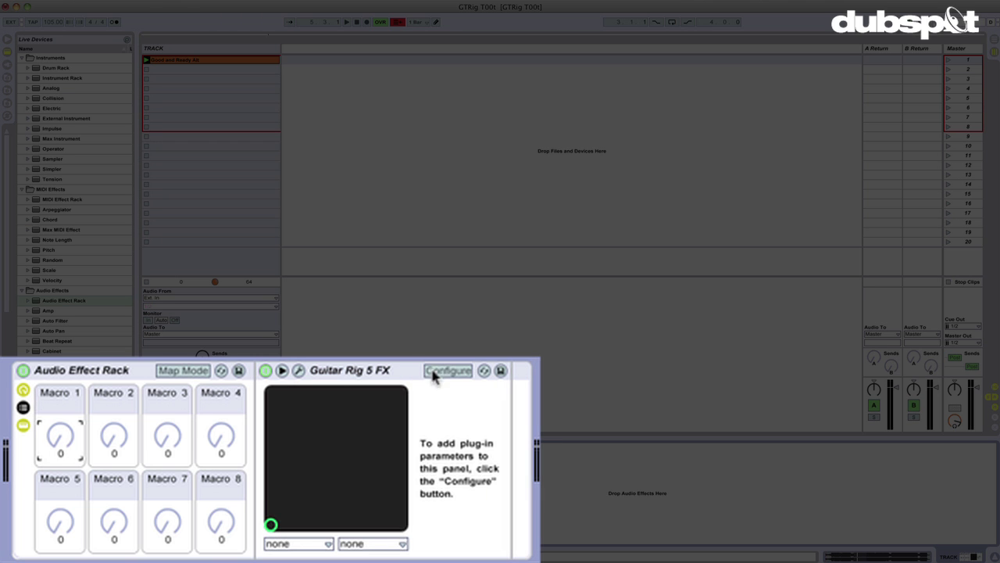
left_click(157, 448)
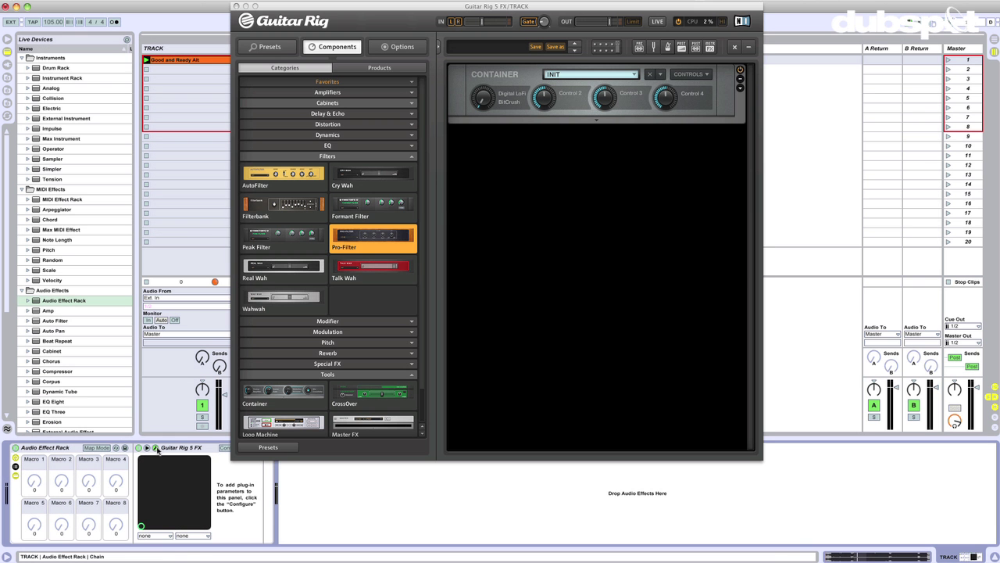
left_click(225, 448)
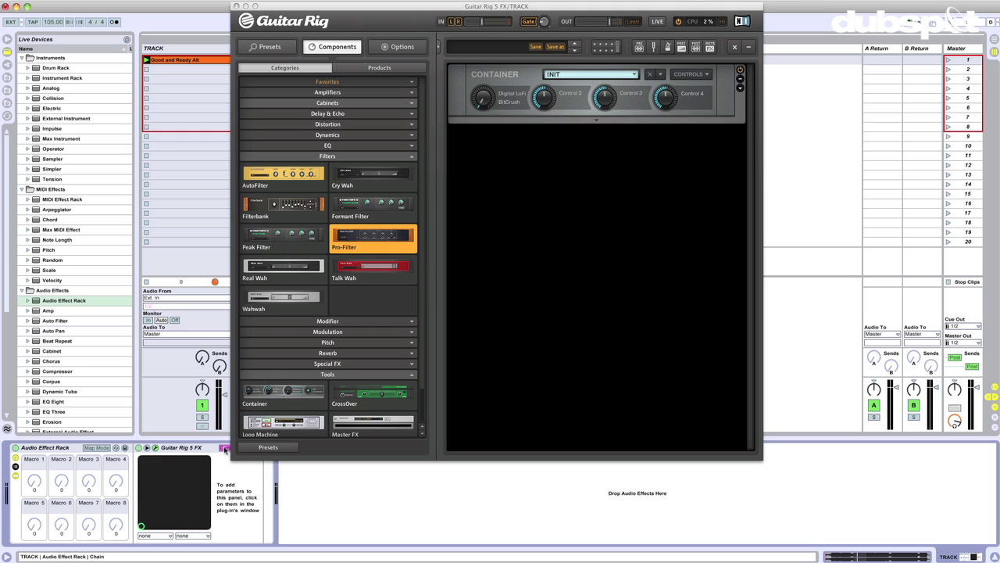
left_click(487, 105)
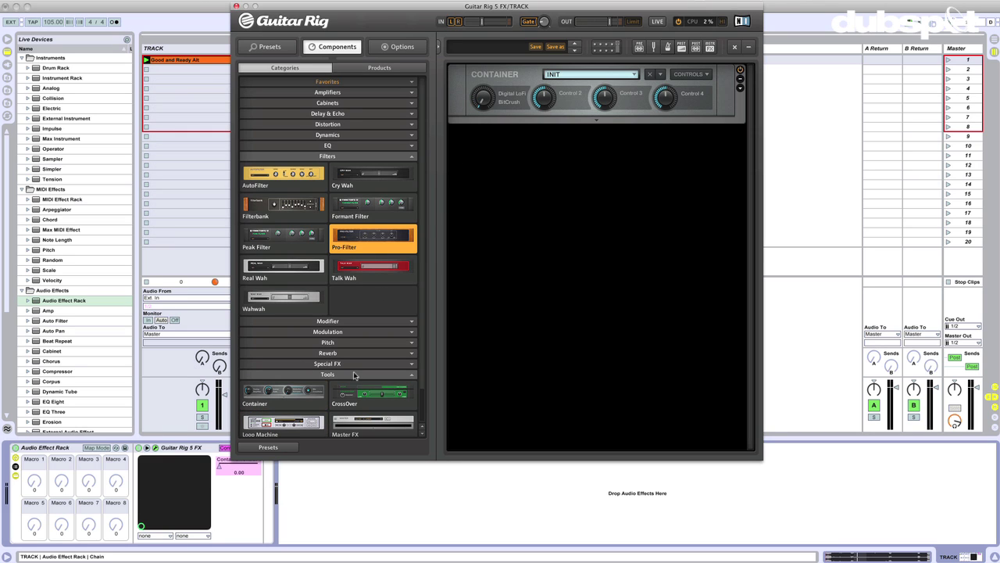
left_click(236, 6)
Map Guitar Rig's Container Control 1 to the rack's Macro 1
left_click(153, 448)
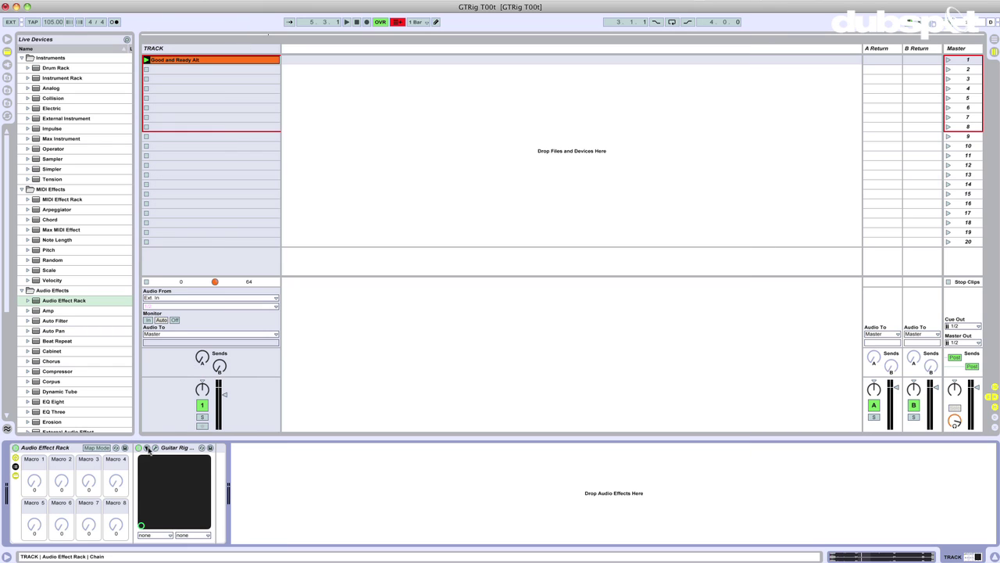
double_click(173, 448)
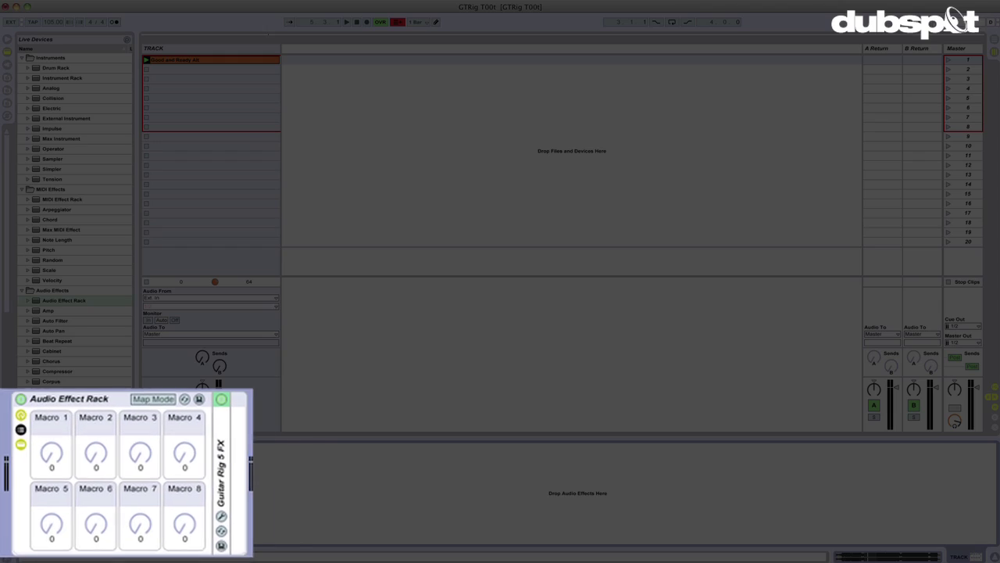
double_click(271, 398)
left_click(295, 368)
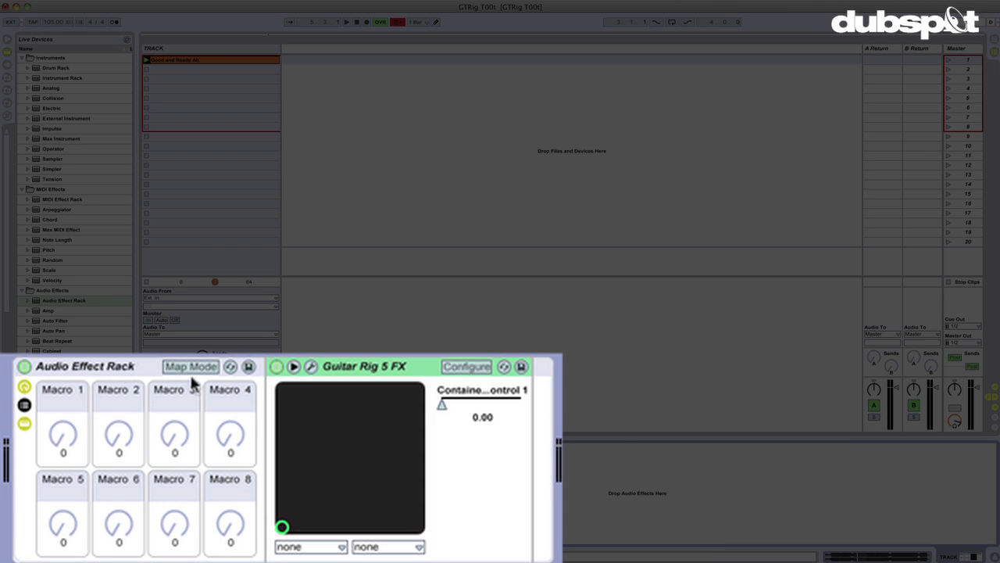
left_click(201, 365)
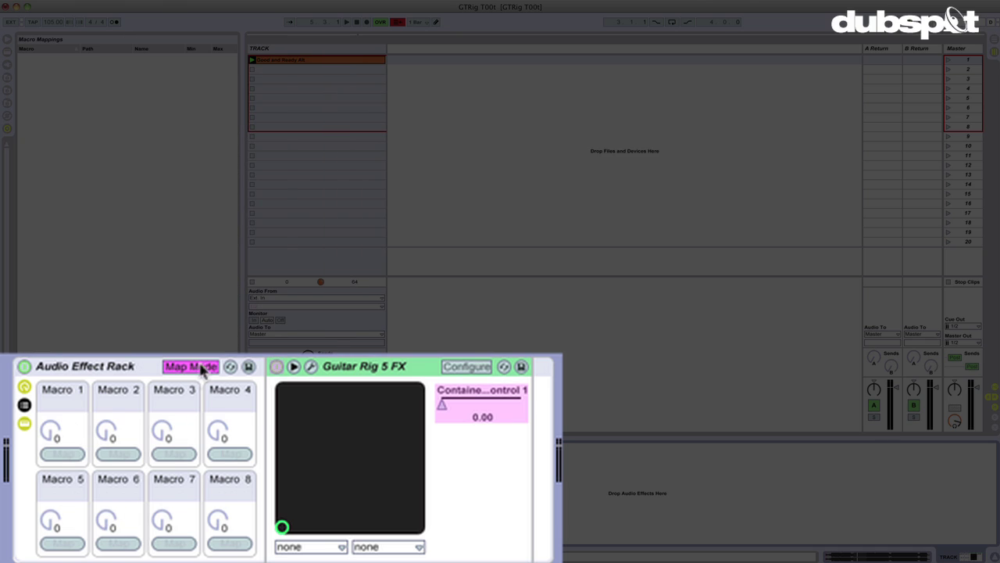
left_click(475, 413)
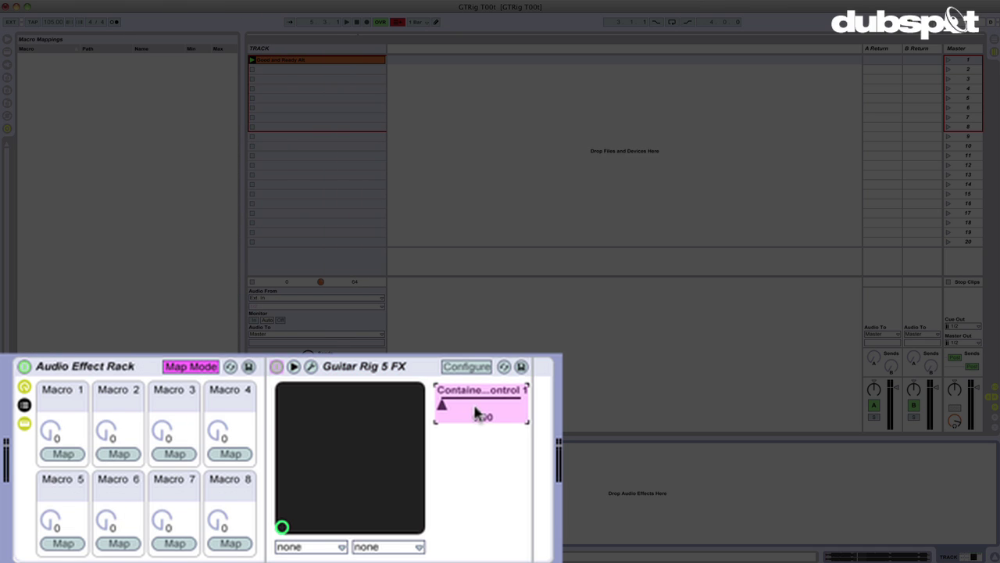
left_click(63, 454)
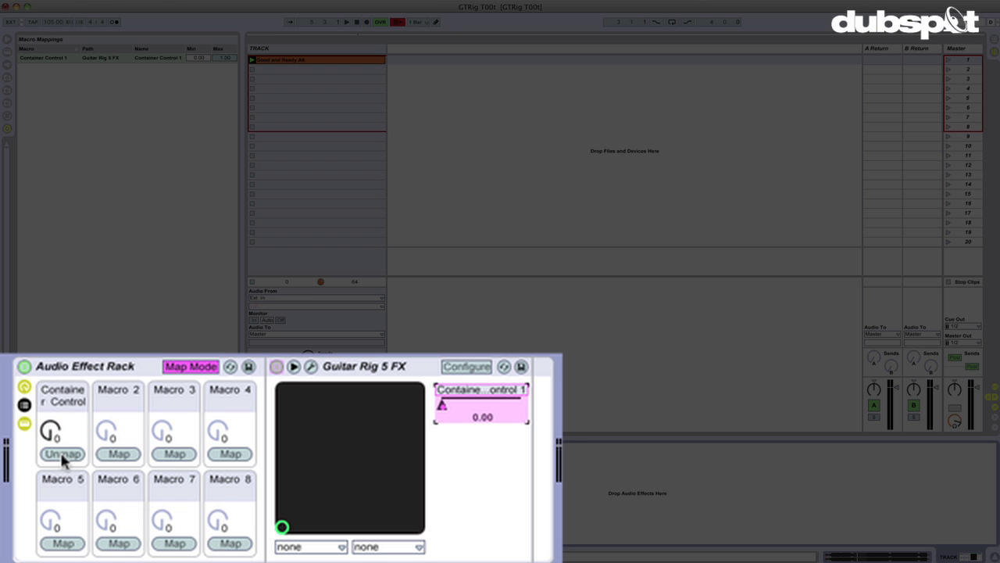
left_click(188, 367)
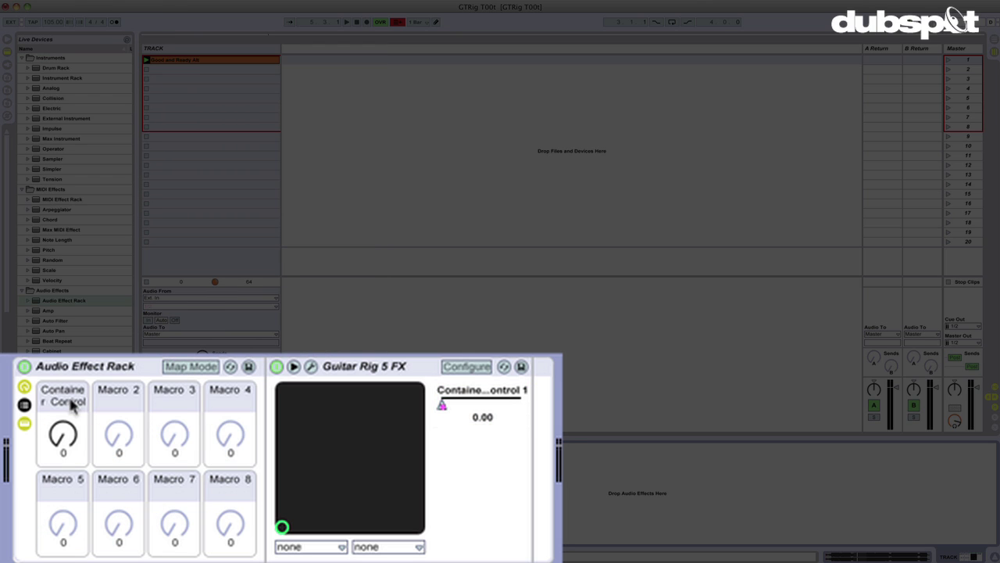
Rename Macro 1 to 'HP Crush'
key("super+r")
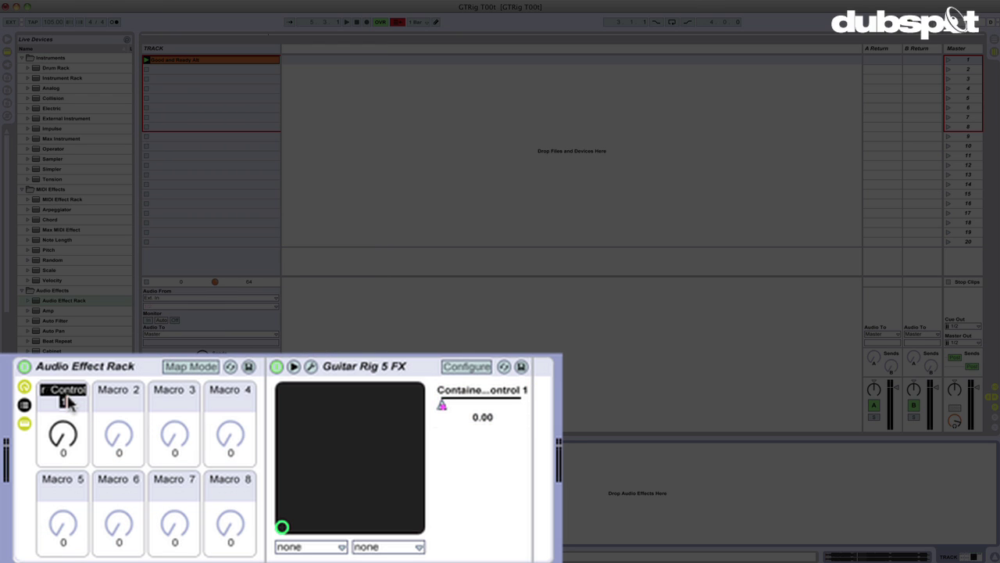
type("HF Crush")
key("Return")
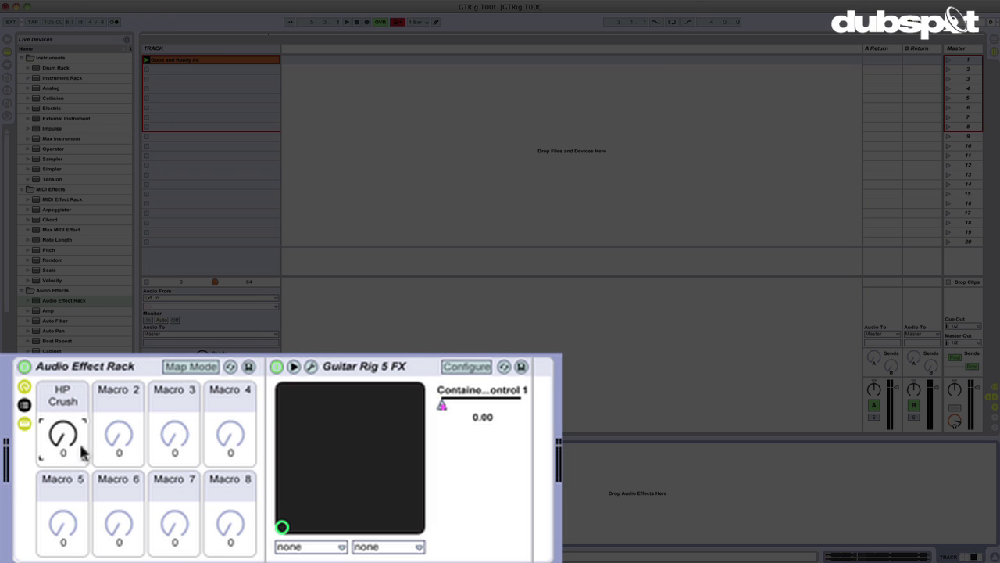
Test HP Crush against Container Control 1 and assign the macro to MIDI CC 22
mouse_move(64, 437)
left_mouse_down()
mouse_move(65, 376)
mouse_move(66, 457)
left_mouse_up()
mouse_move(64, 443)
left_mouse_down()
mouse_move(64, 368)
mouse_move(62, 458)
left_mouse_up()
key("super+m")
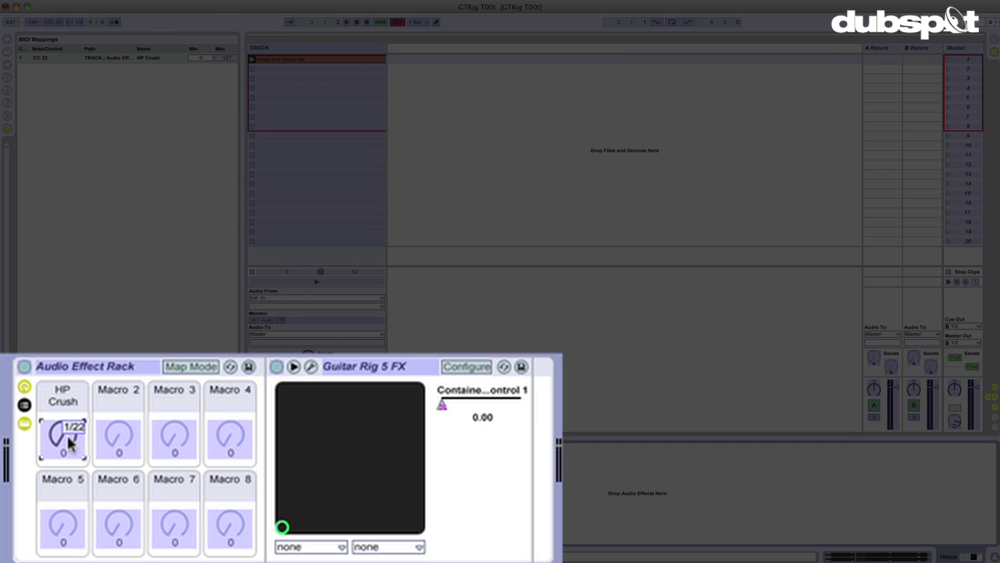
key("super+m")
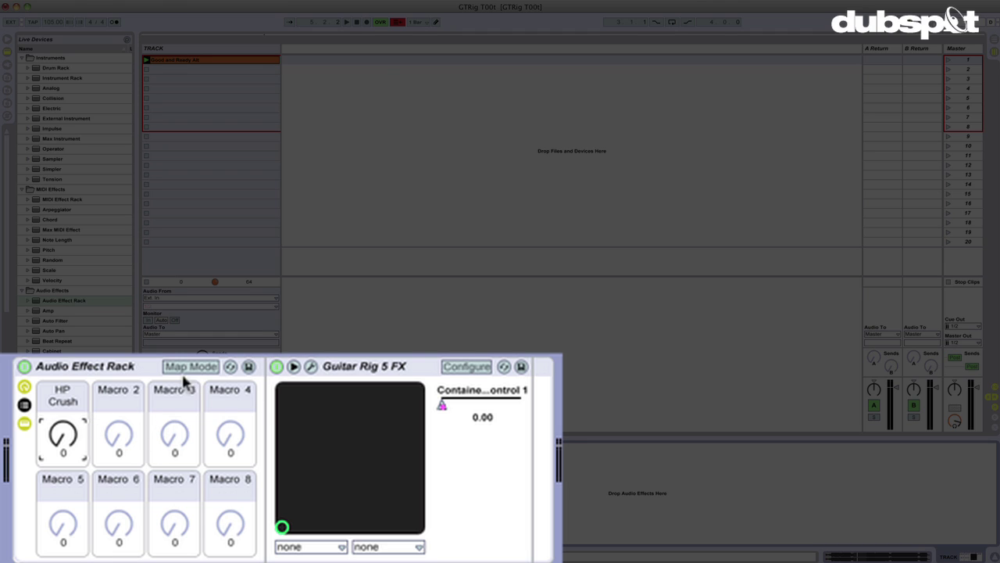
Also map HP Crush to Guitar Rig's Device On switch
left_click(192, 366)
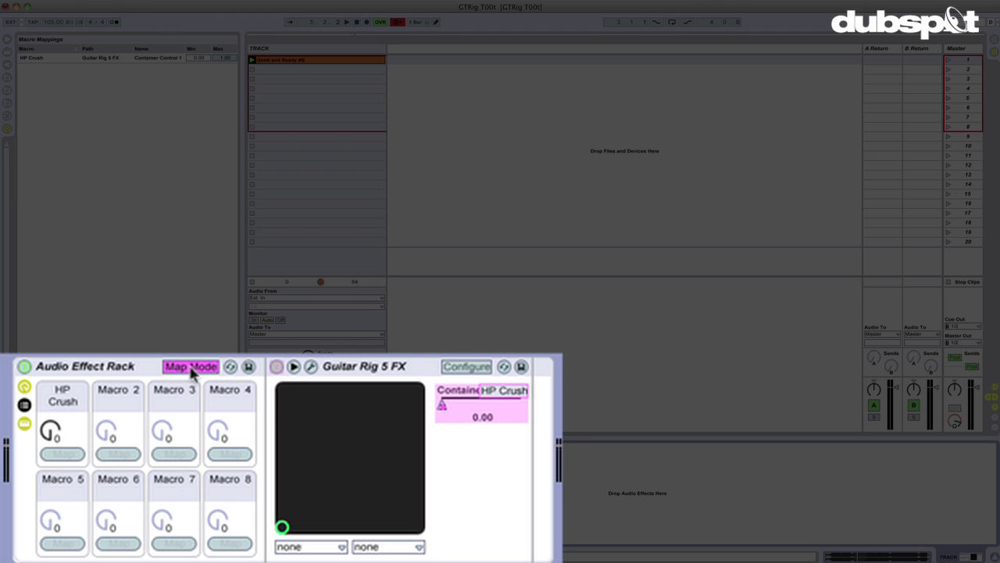
left_click(277, 368)
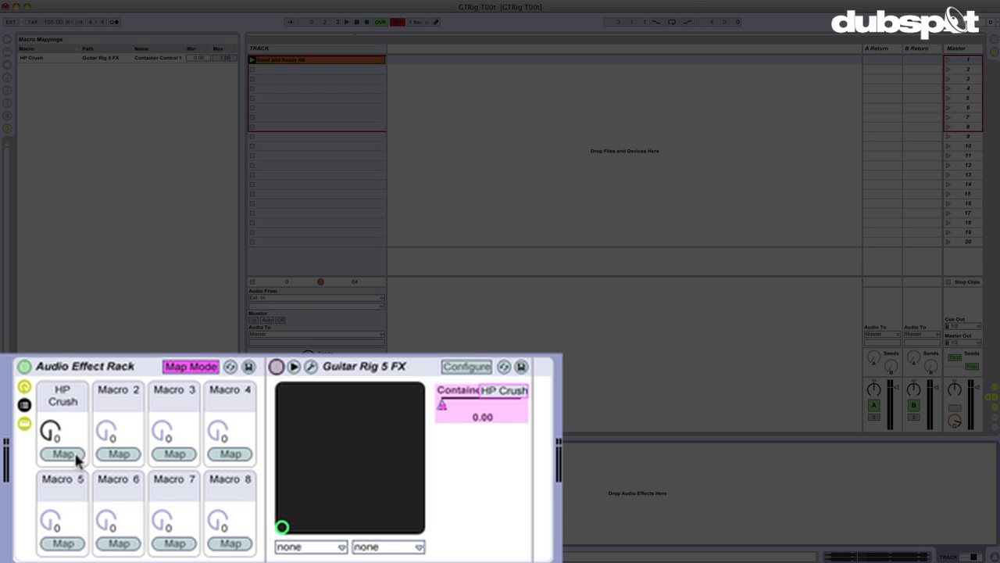
left_click(277, 368)
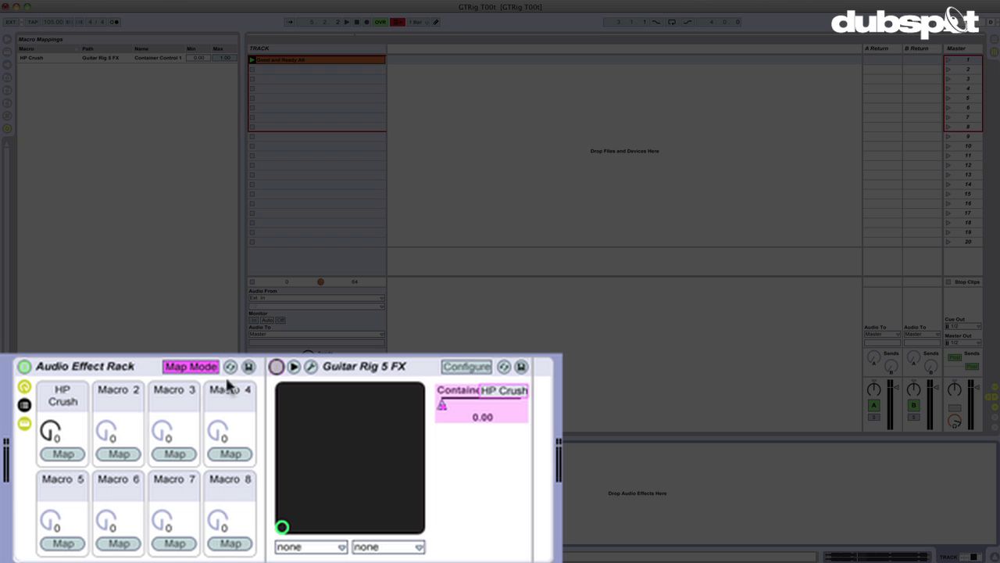
left_click(64, 454)
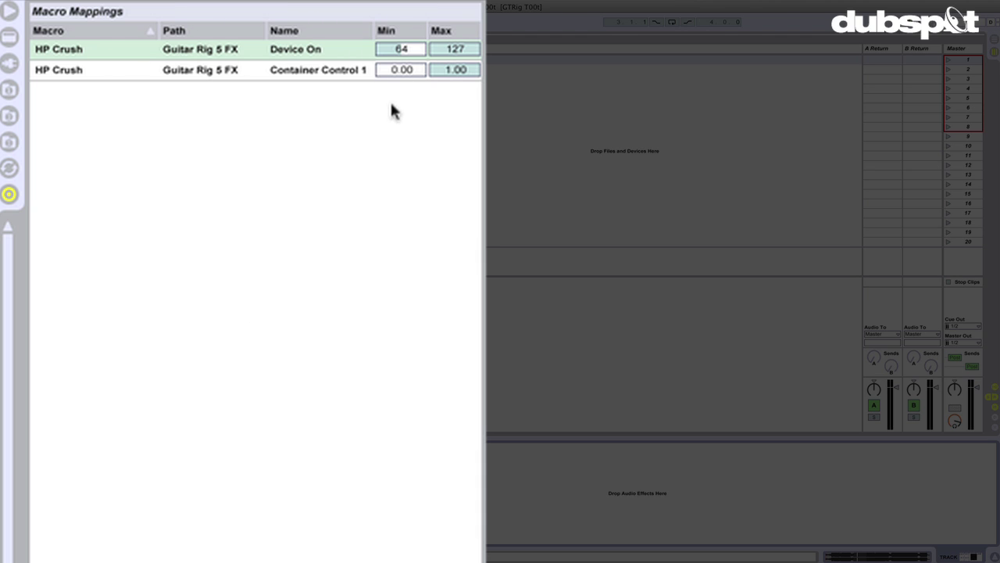
Lower the Device On mapping's minimum from 64 in Macro Mappings
left_click(396, 50)
type("13")
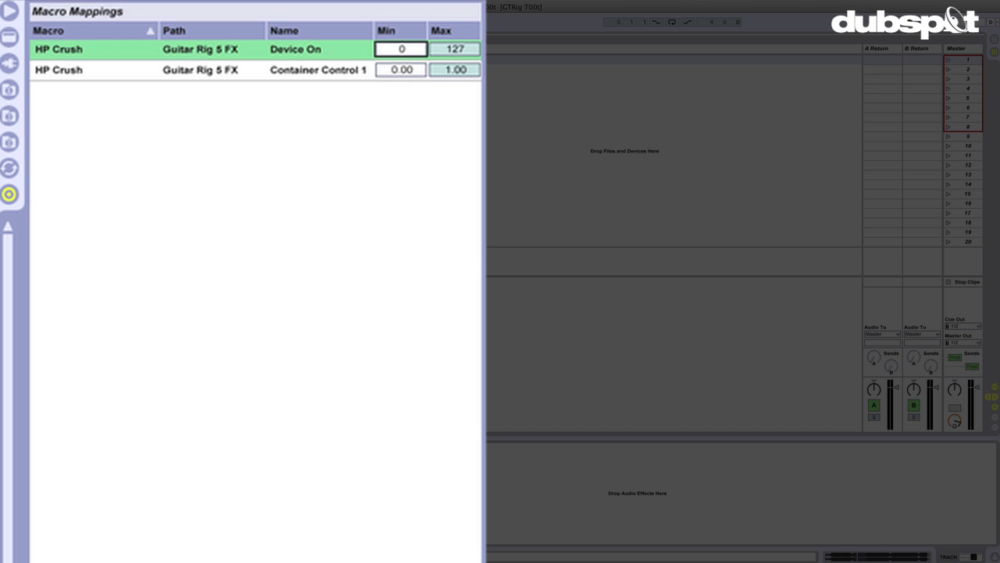
left_click(453, 50)
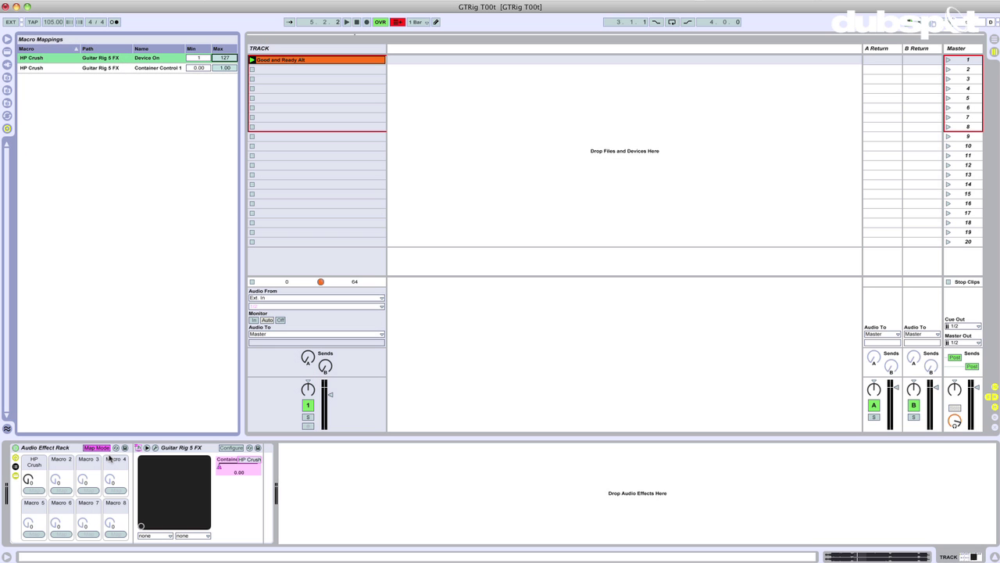
left_click(106, 447)
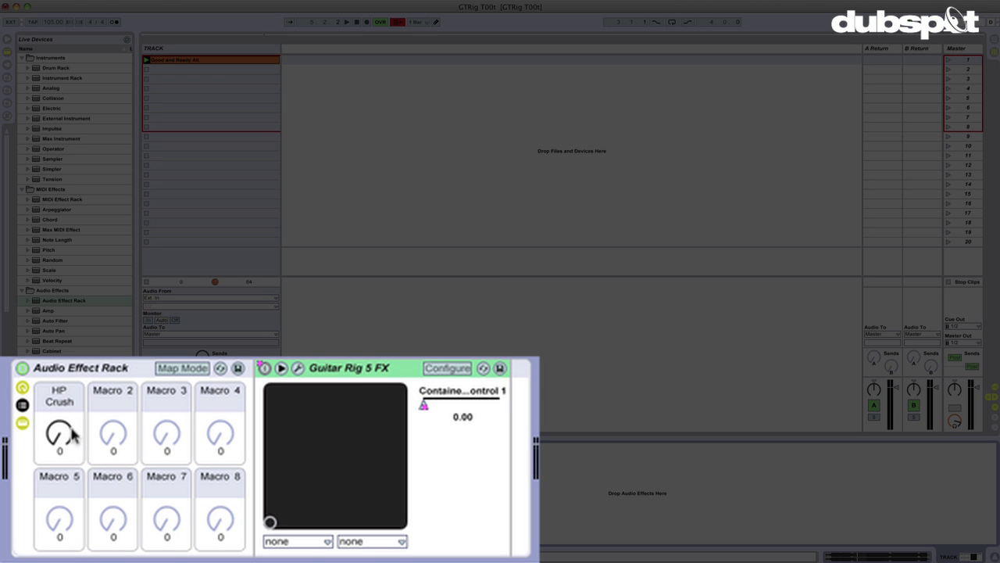
Sweep HP Crush up and down to confirm Guitar Rig toggles, then fold the device
left_click_drag(71, 436, 72, 418)
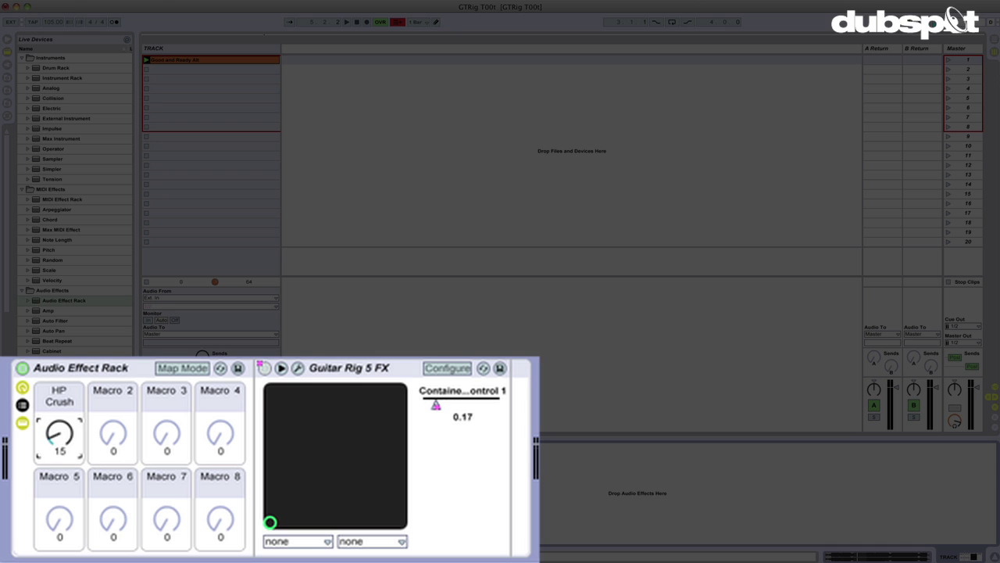
left_click_drag(77, 432, 78, 425)
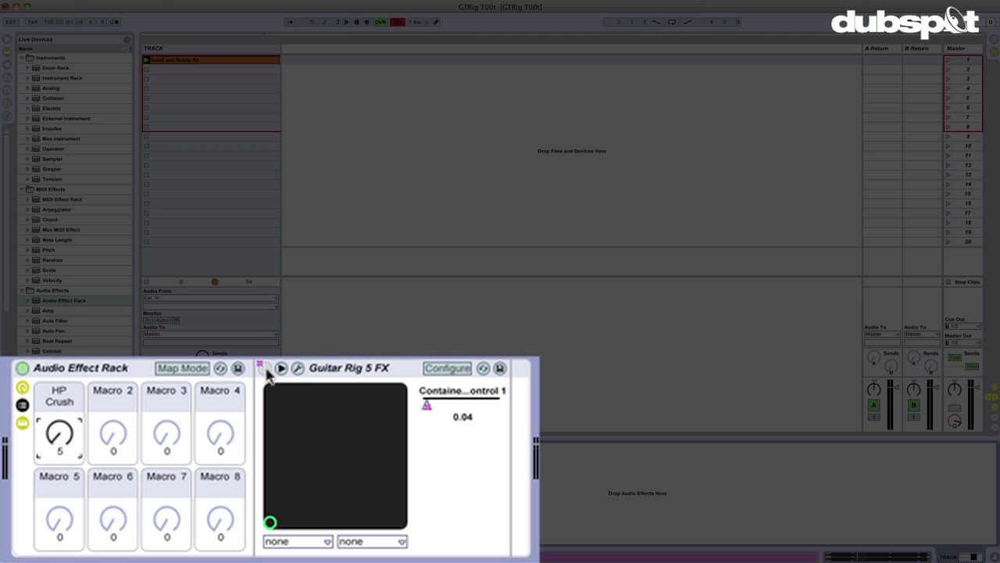
mouse_move(80, 436)
left_mouse_down()
mouse_move(81, 411)
mouse_move(69, 435)
mouse_move(69, 393)
mouse_move(69, 436)
mouse_move(68, 378)
mouse_move(69, 438)
left_mouse_up()
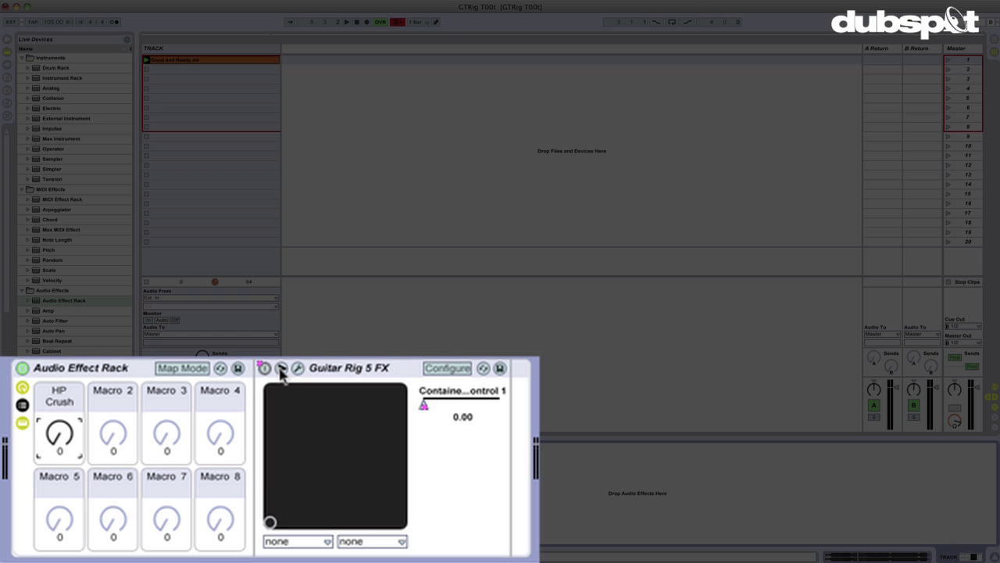
mouse_move(65, 445)
left_mouse_down()
mouse_move(68, 418)
mouse_move(68, 449)
mouse_move(68, 436)
left_mouse_up()
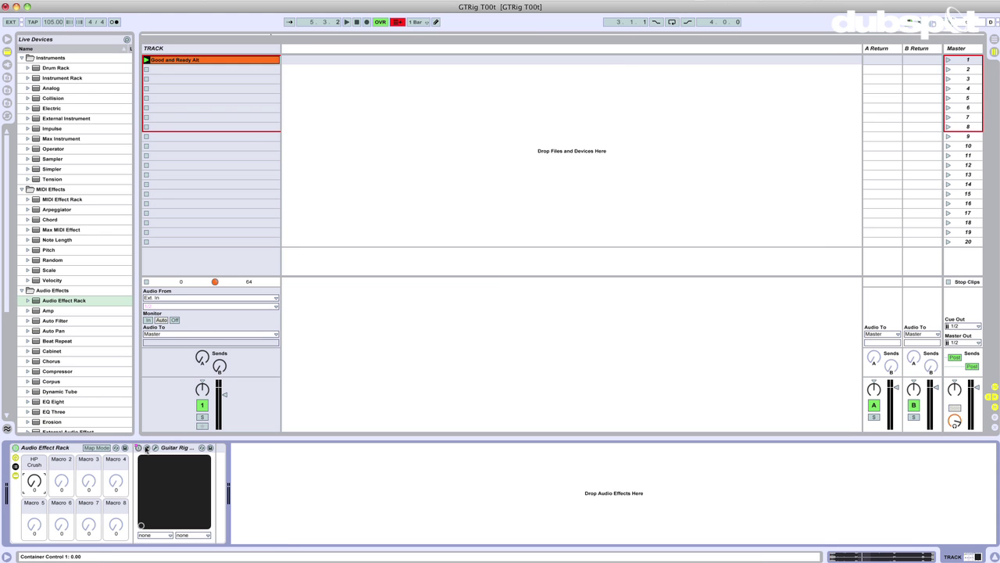
left_click(331, 377)
double_click(169, 449)
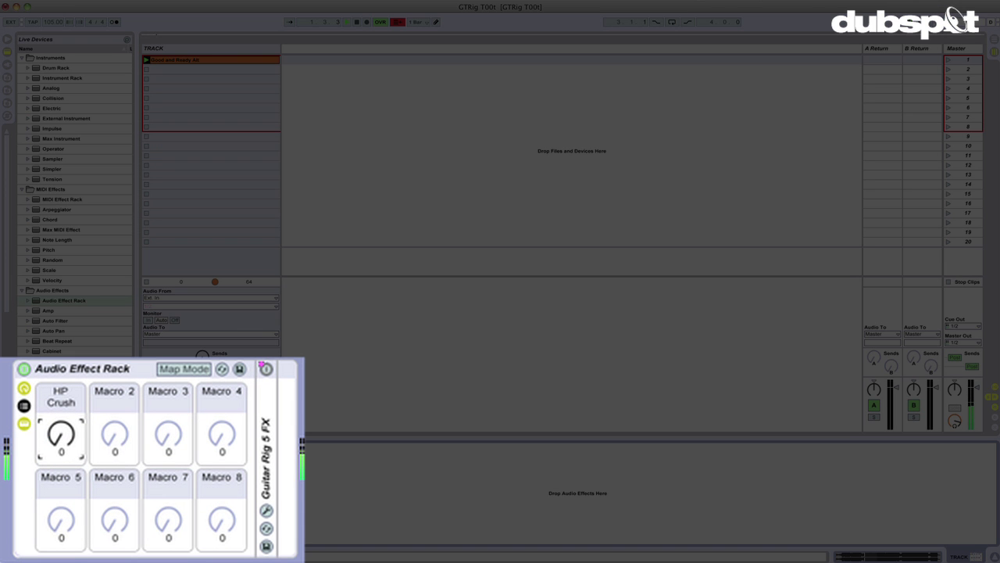
Raise HP Crush while the track plays to bring in the crush effect
left_click_drag(61, 434, 128, 555)
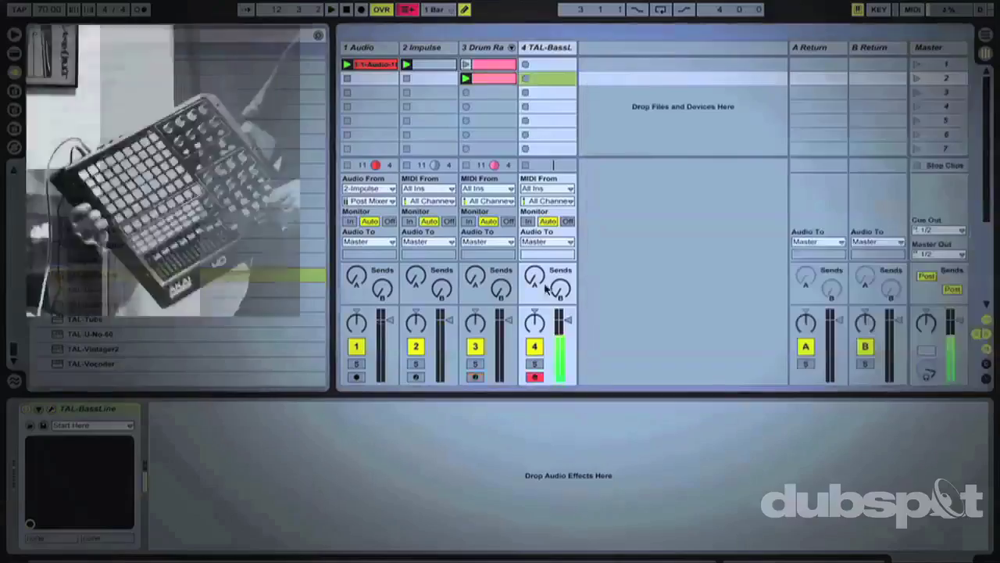
left_click(526, 78)
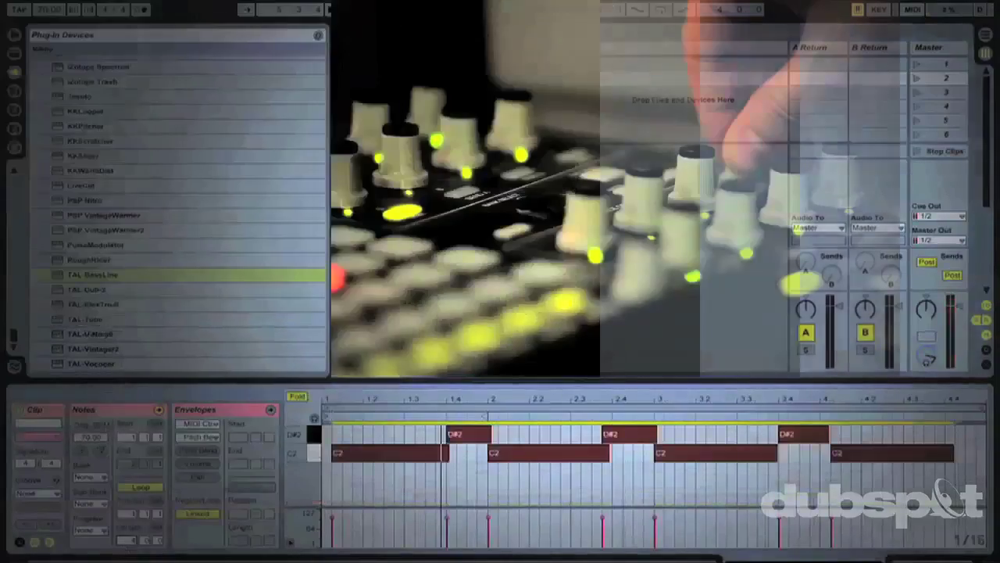